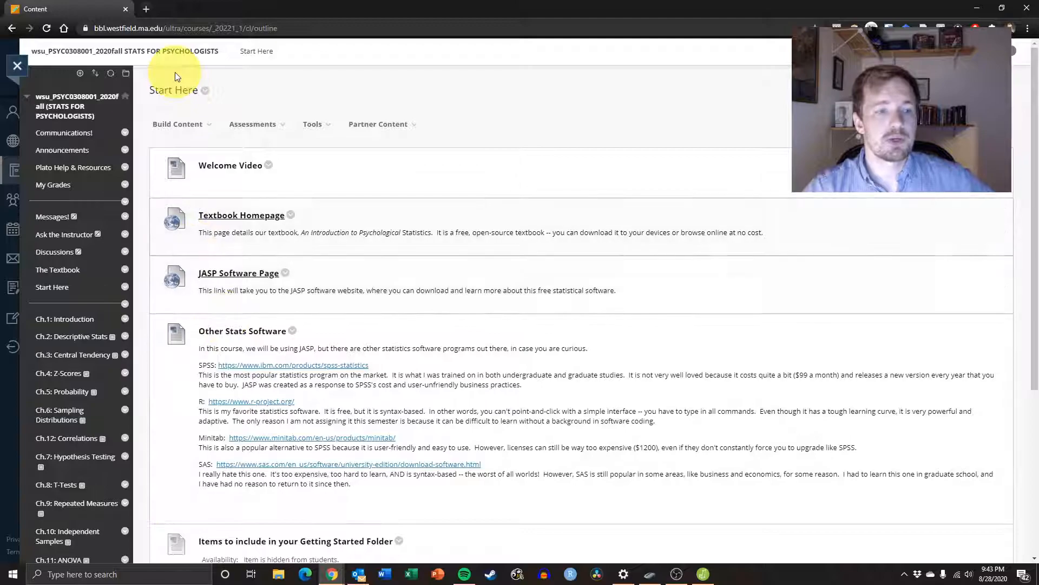
- Open the JASP software page from the course's Start Here content and download the 64-bit JASP installer for Windows
left_click(239, 273)
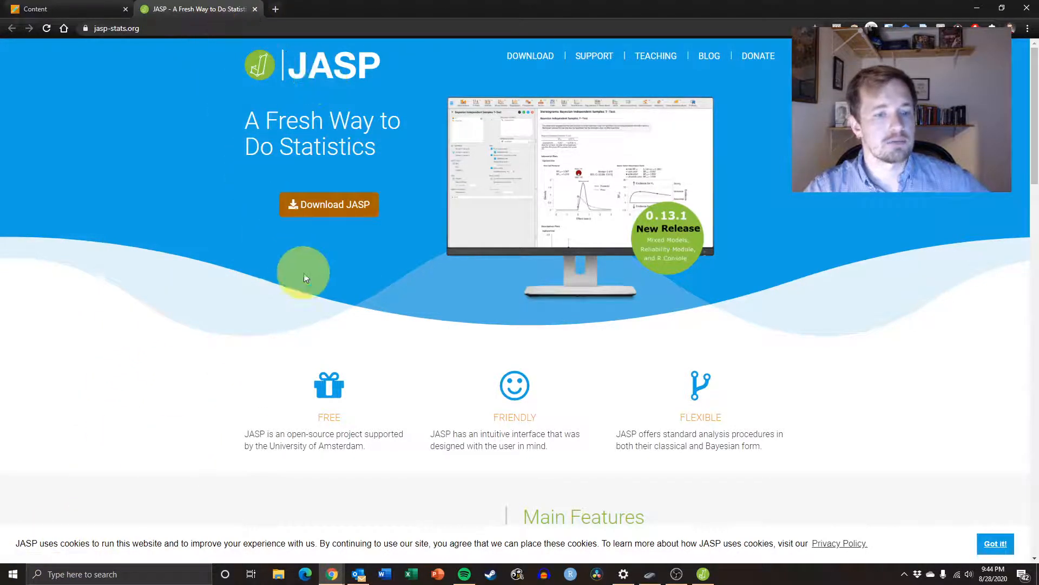
left_click(331, 205)
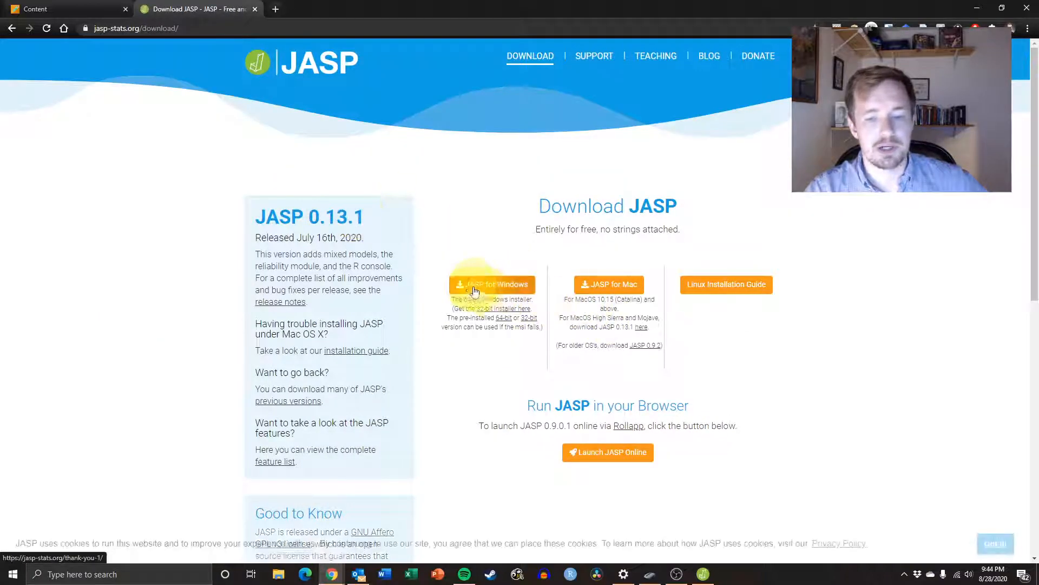
left_click(489, 287)
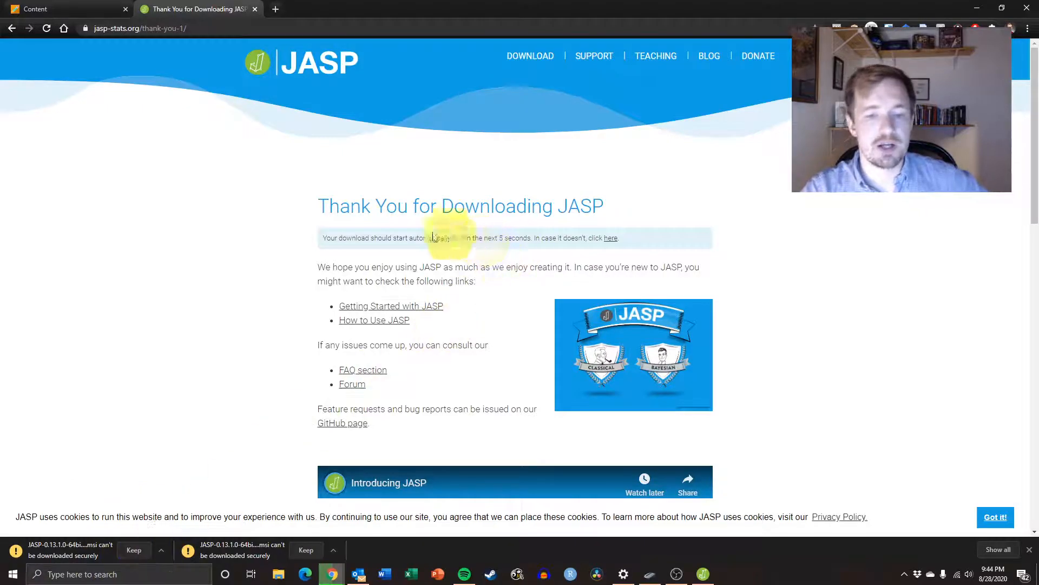
left_click(12, 30)
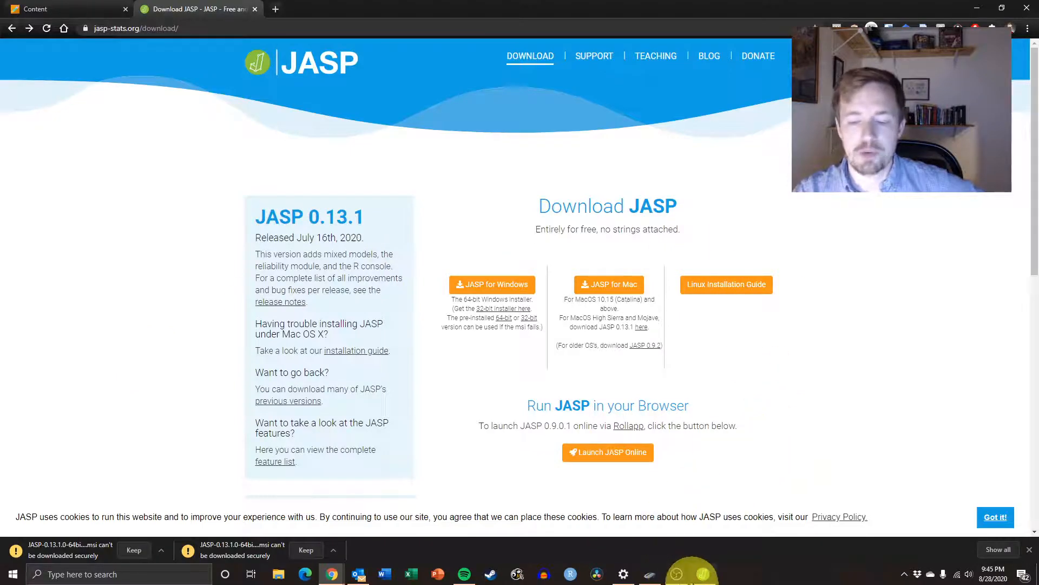
- Switch to JASP and look at the recent data files offered for opening
left_click(699, 574)
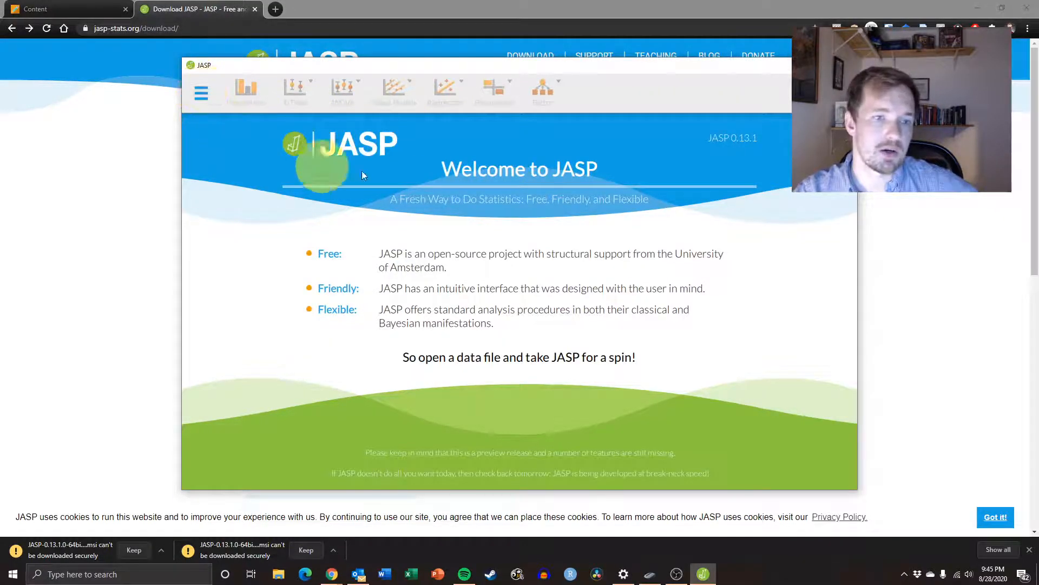
left_click(203, 95)
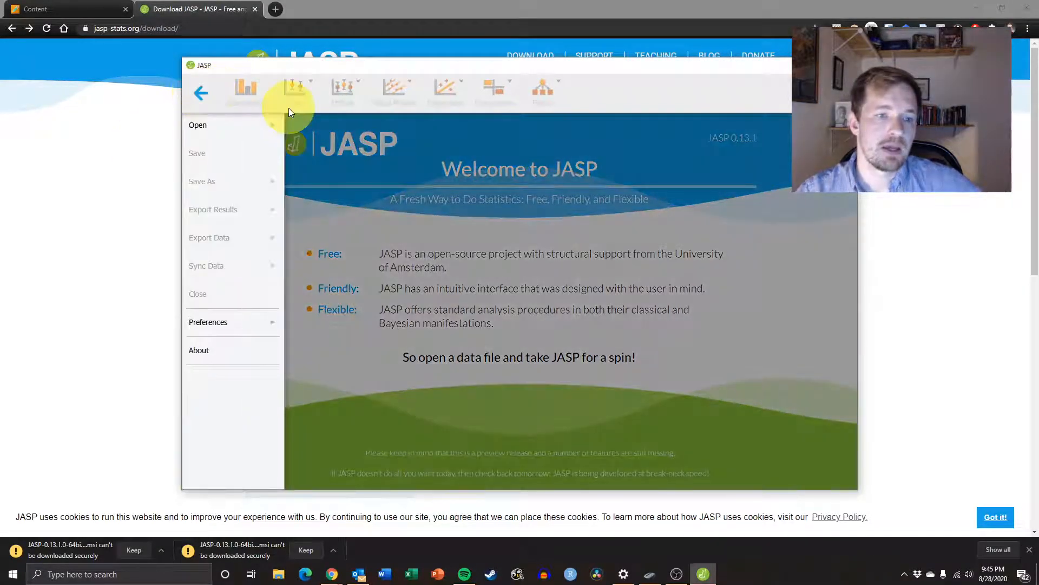
left_click(227, 126)
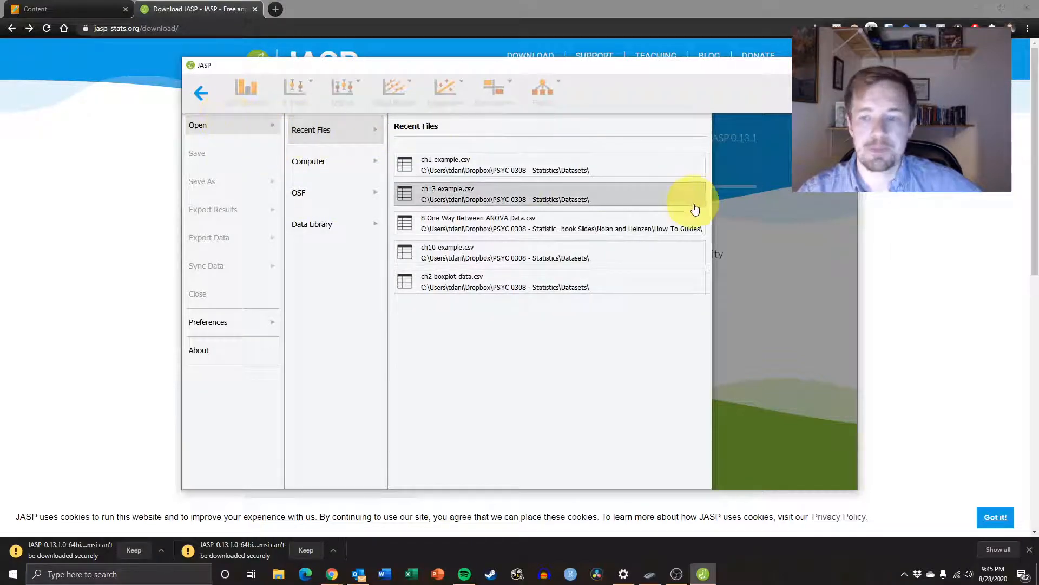
left_click(759, 395)
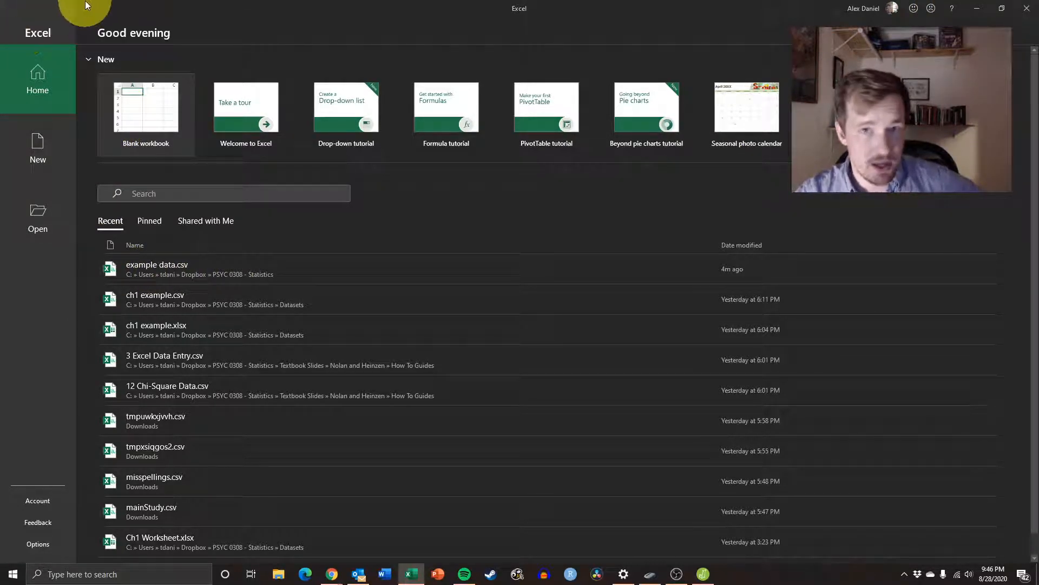
- Create a blank Excel workbook and fill column A with the header student and the numbers 1 to 5 beneath it
left_click(131, 132)
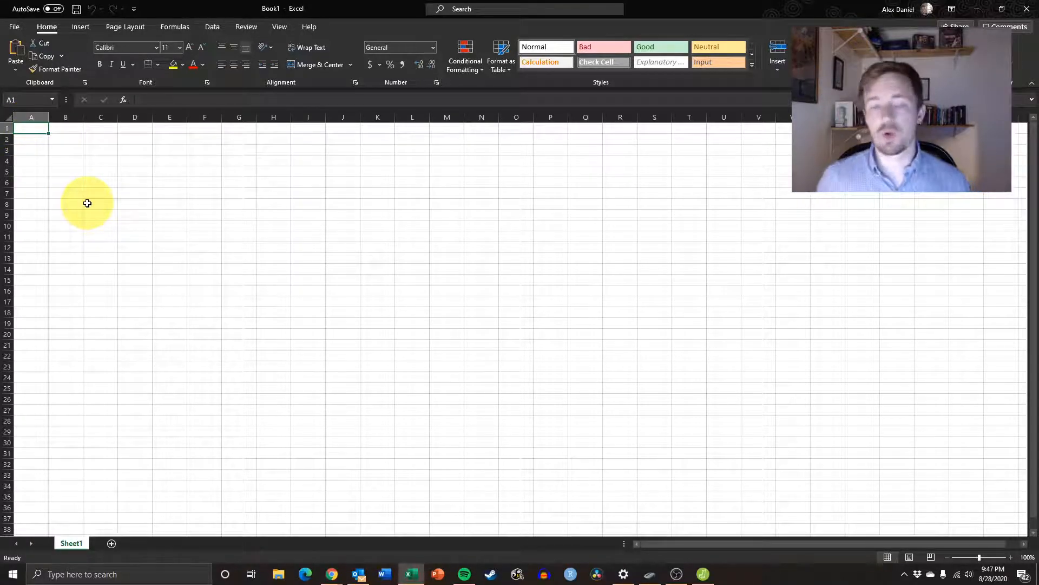
type("student")
key("Return")
type("1 2 3 4 5")
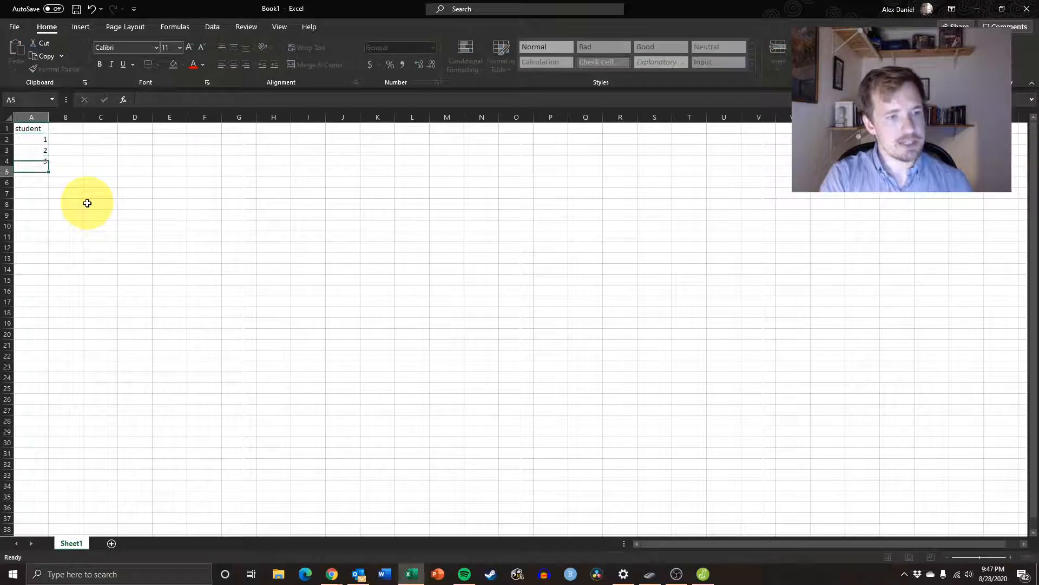
key("Return")
- Add the column headers height in B1 and weight in C1
key("Up")
key("Up")
key("Up")
key("Up")
key("Up")
key("Up")
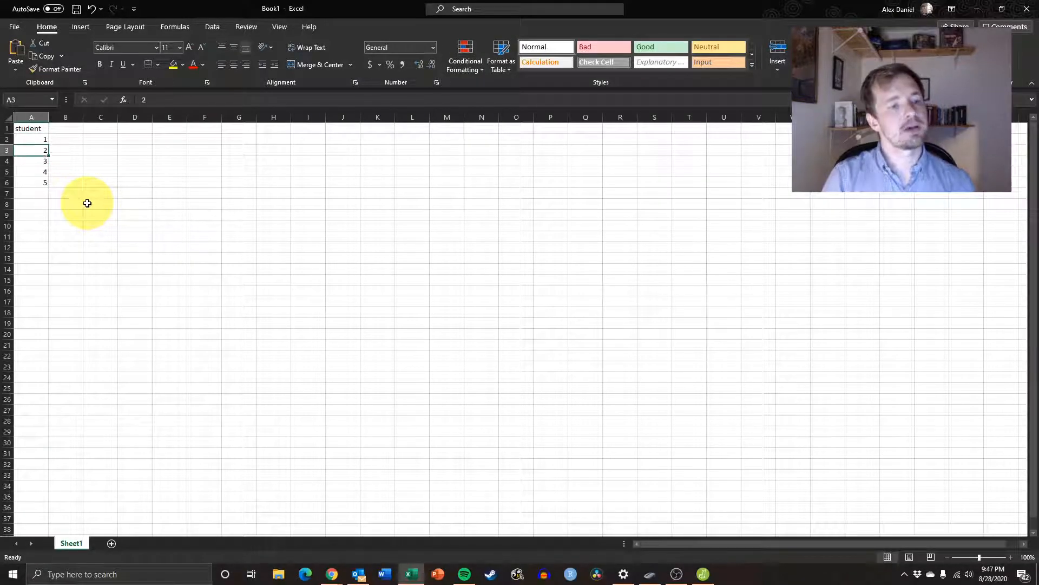
key("Right")
type("height")
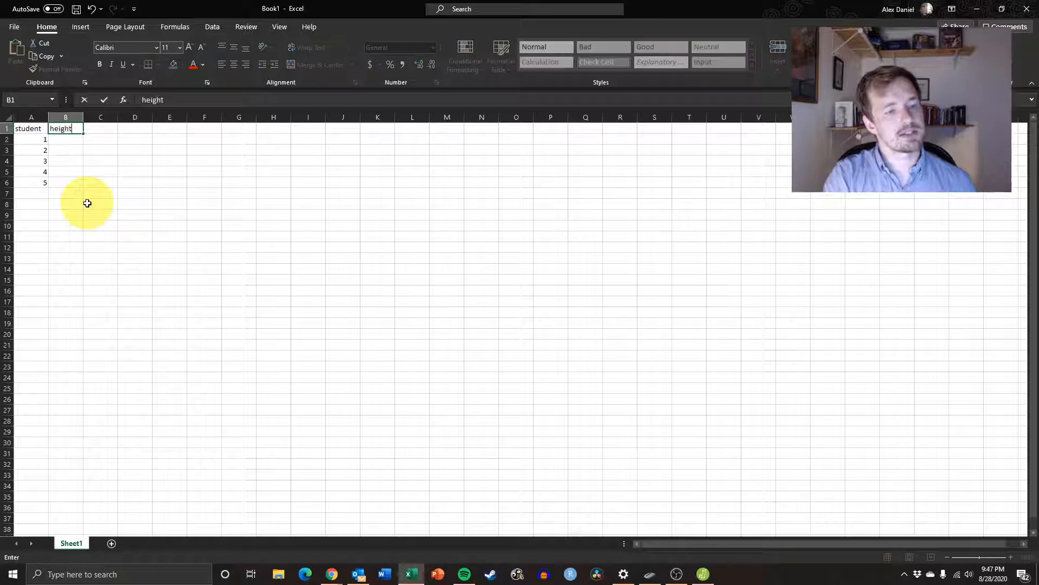
key("Tab")
type("weight")
key("Return")
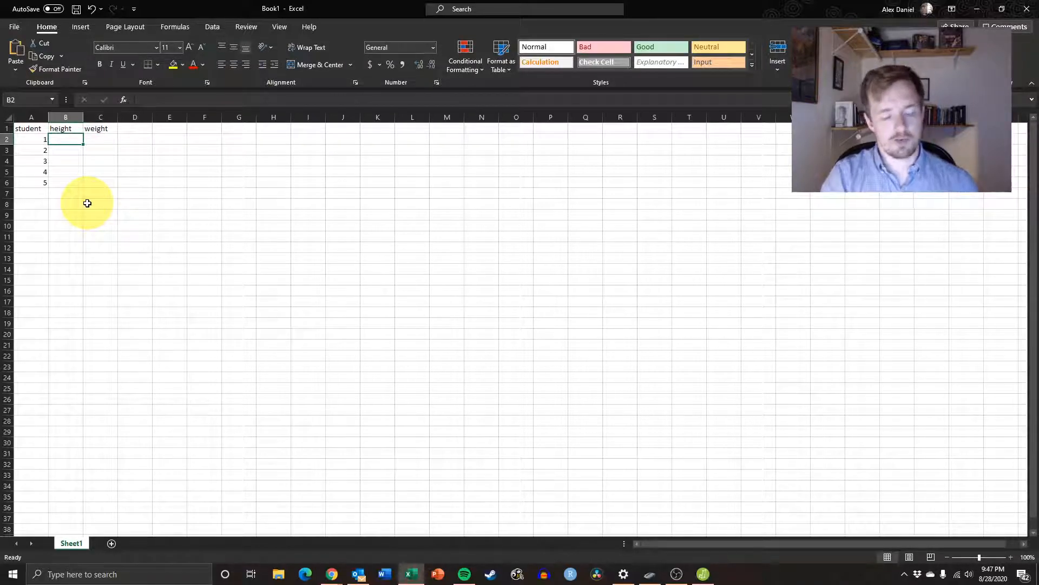
- Enter the heights 60, 65, 70, 74 and 80 in cells B2 to B6
type("60")
key("Return")
type("65")
key("Return")
type("70")
key("Return")
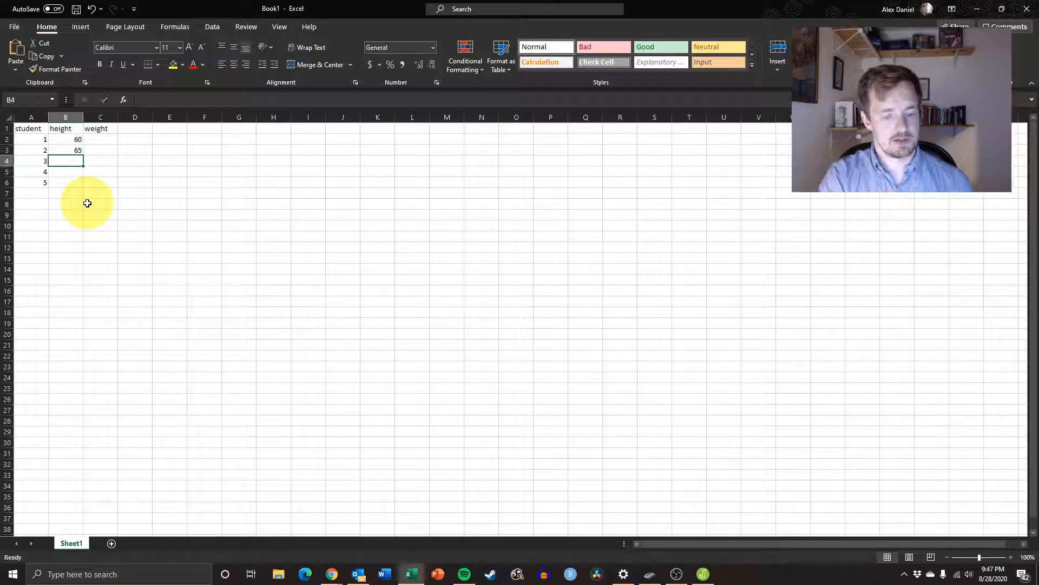
type("7")
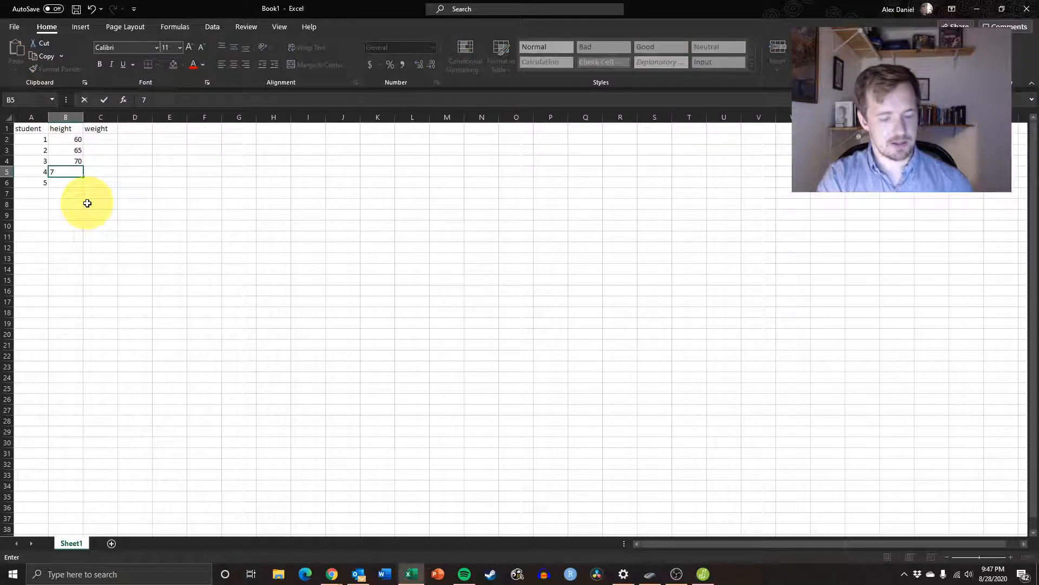
type("4")
key("Return")
type("80")
key("Return")
- Enter the weights 100, 125, 150, 175 and 200 in cells C2 to C6
key("Up")
key("Up")
key("Up")
key("Up")
key("Right")
key("Up")
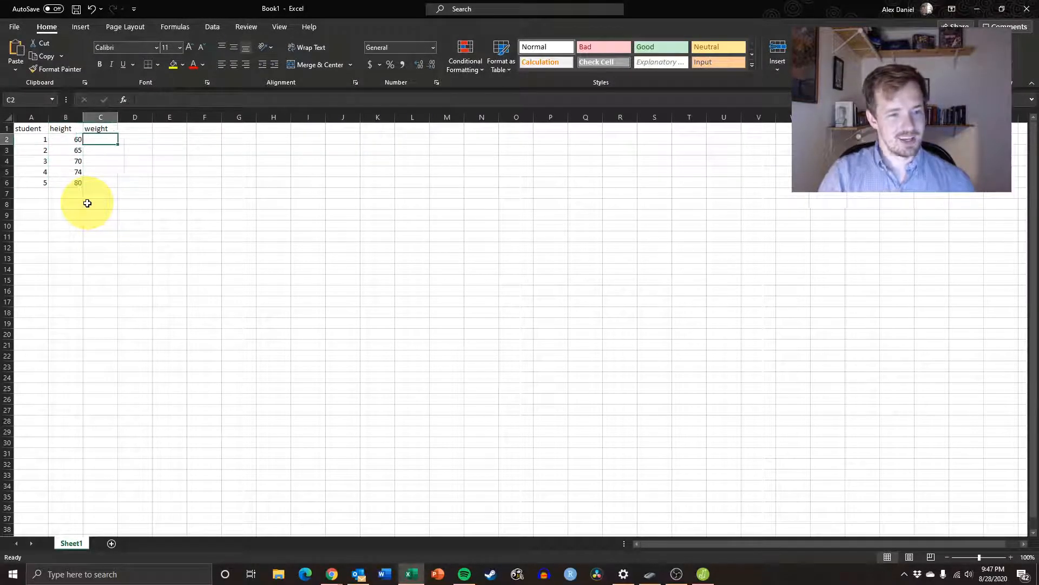
type("100")
key("Return")
type("125")
key("Return")
type("150")
key("Return")
type("175")
key("Return")
type("200")
key("Return")
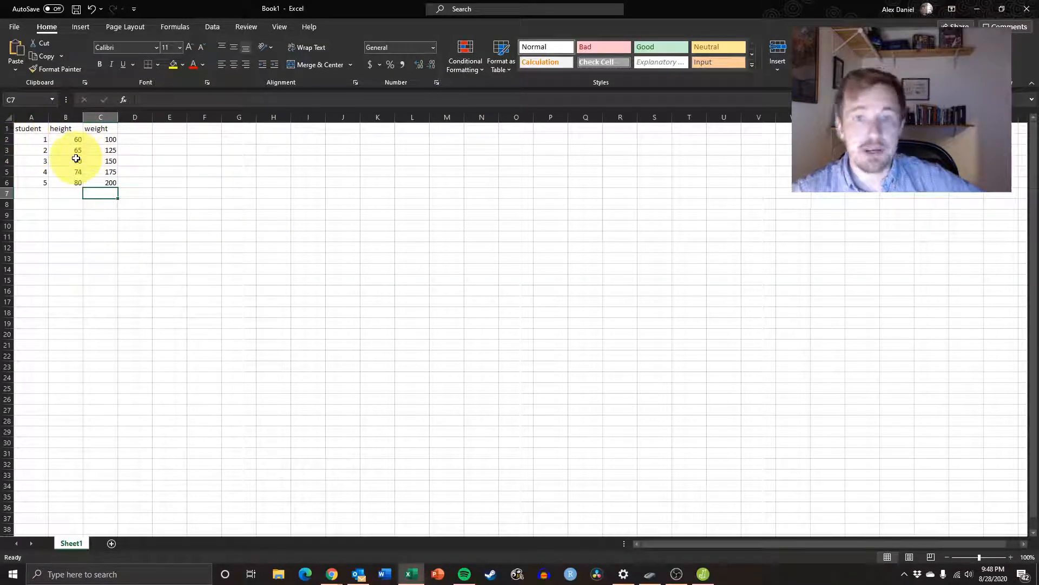
- Examine the variable names in row 1 and the data values beneath each of the three headers
left_click_drag(28, 129, 103, 128)
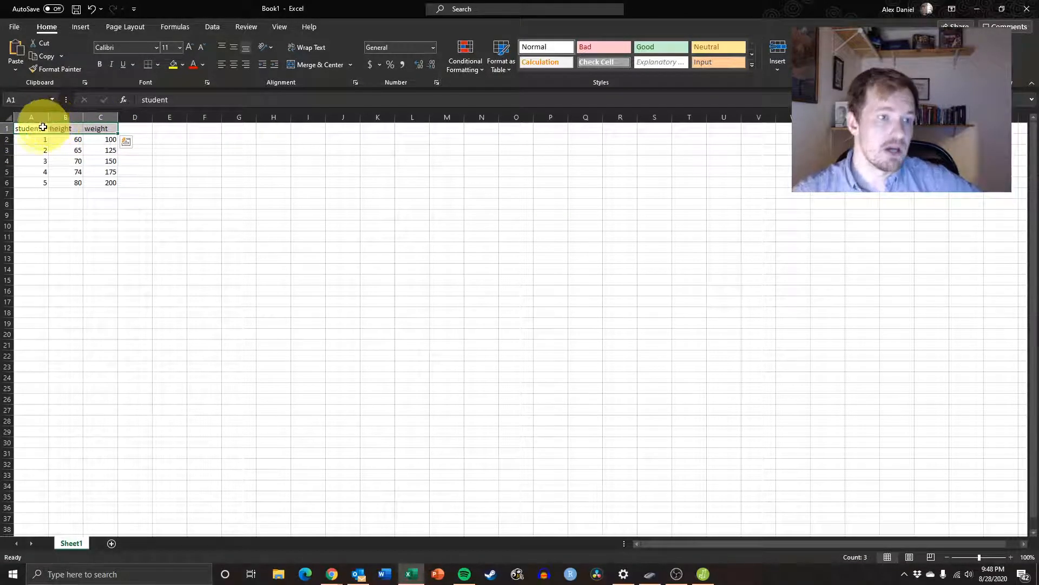
left_click(65, 128)
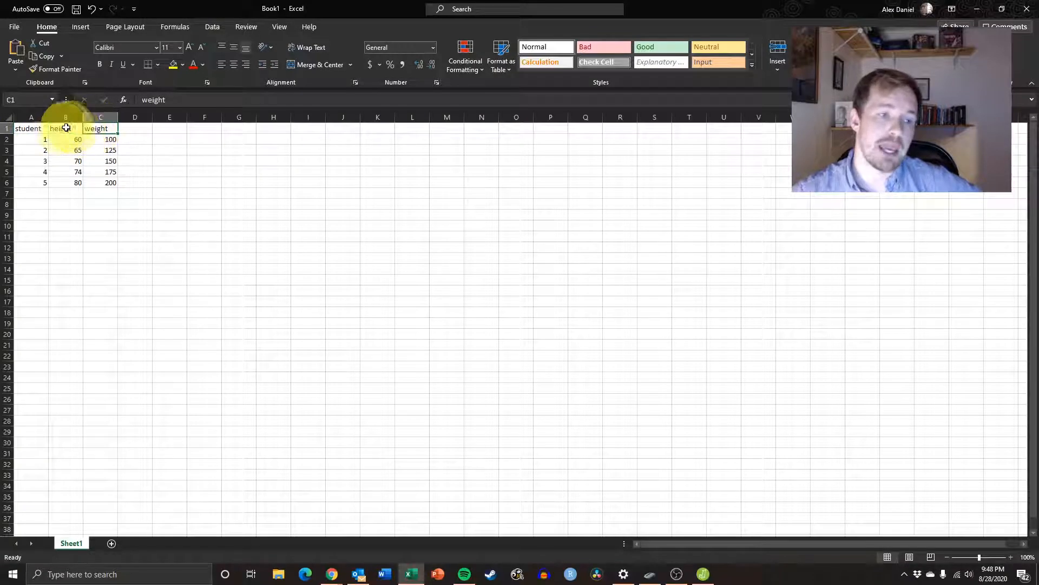
left_click(38, 130)
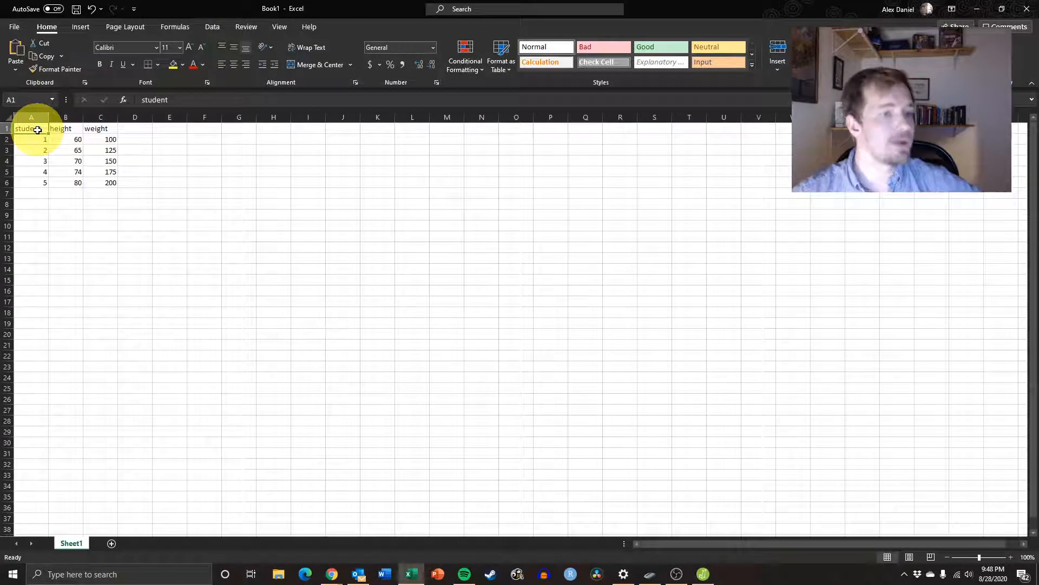
left_click(70, 130)
left_click(88, 129)
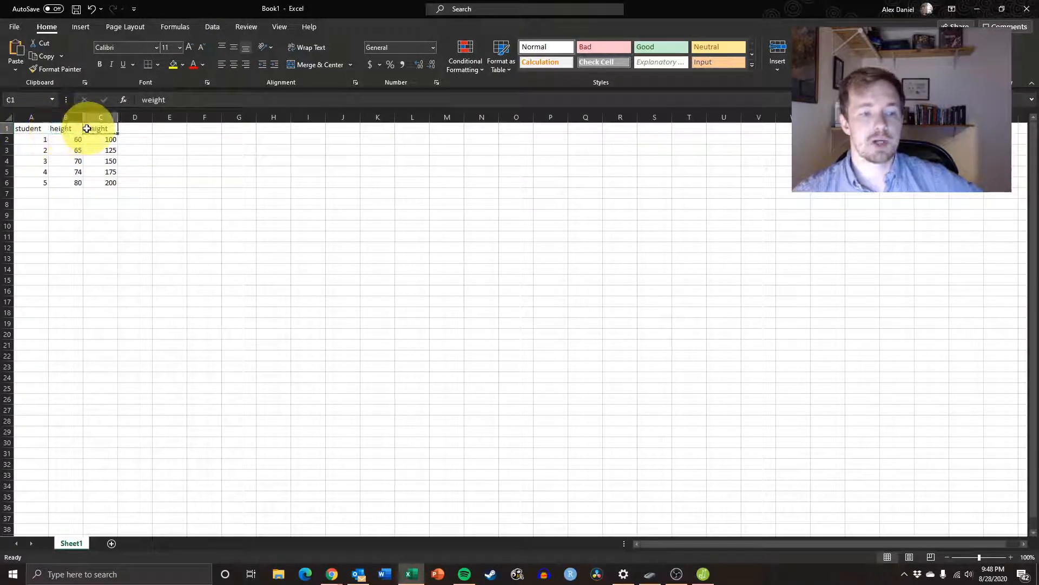
left_click(28, 130)
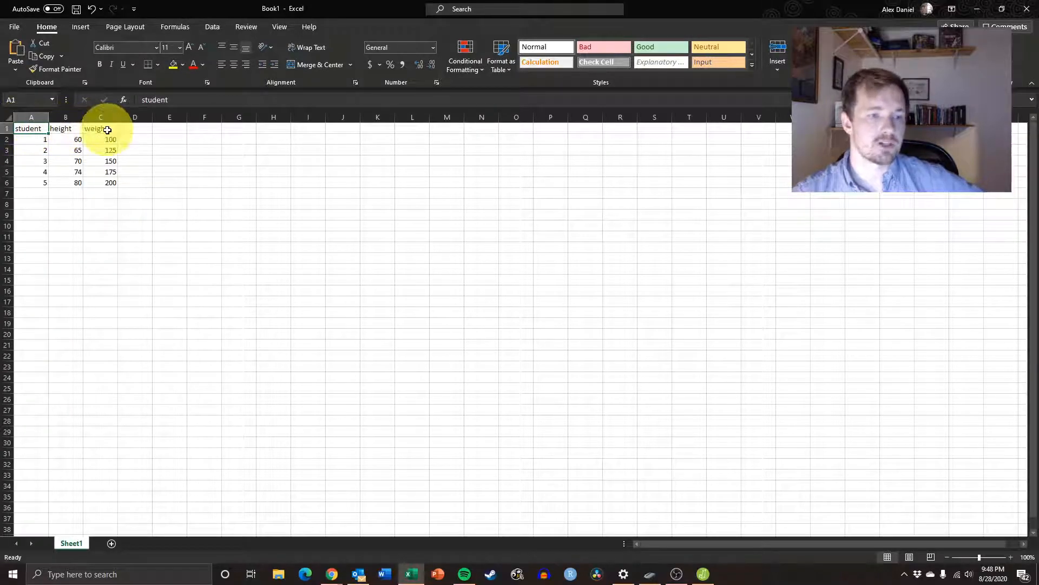
left_click_drag(36, 141, 30, 182)
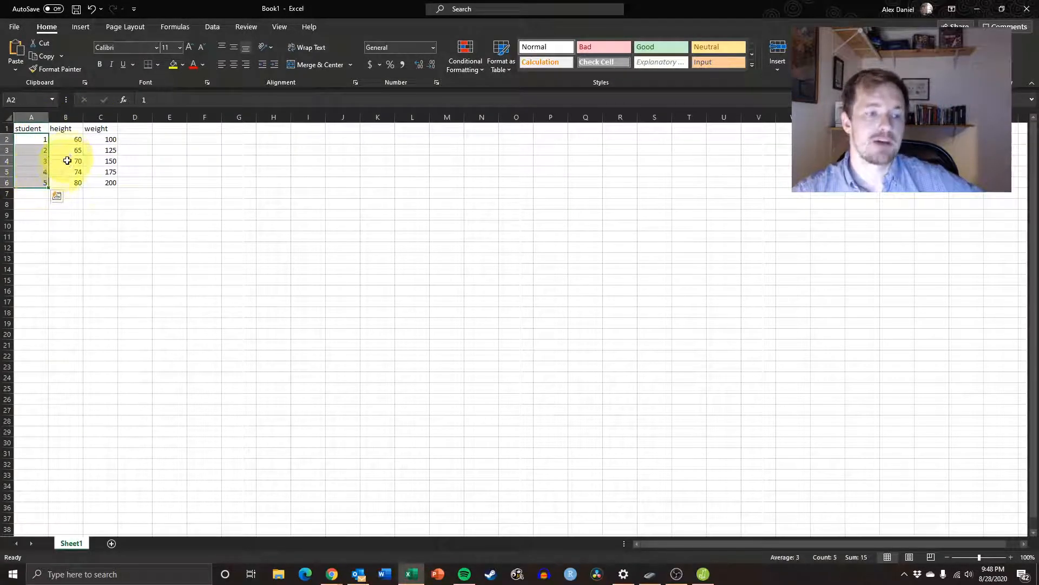
left_click_drag(67, 138, 65, 177)
left_click_drag(103, 139, 93, 182)
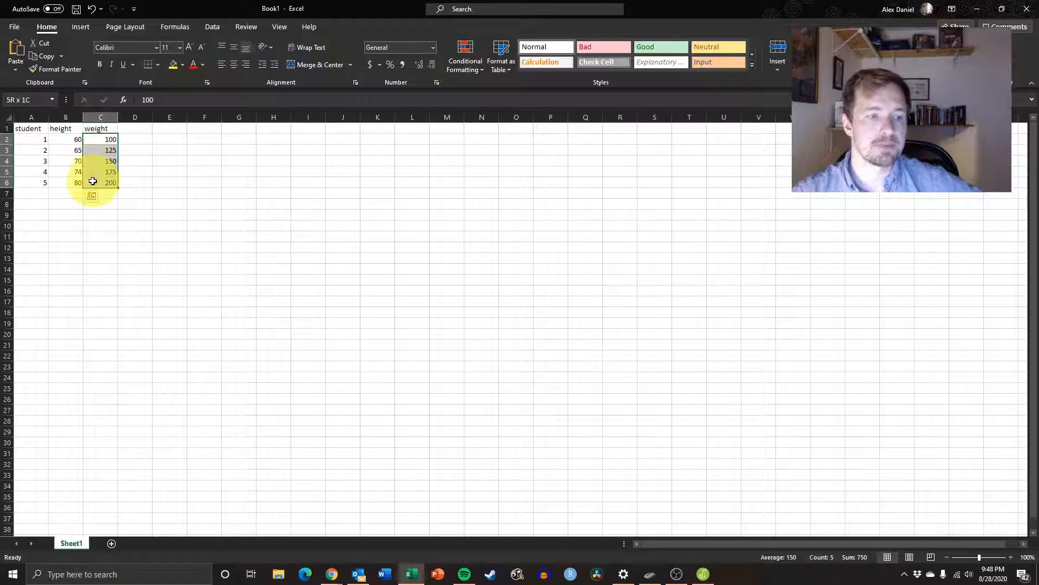
left_click(174, 196)
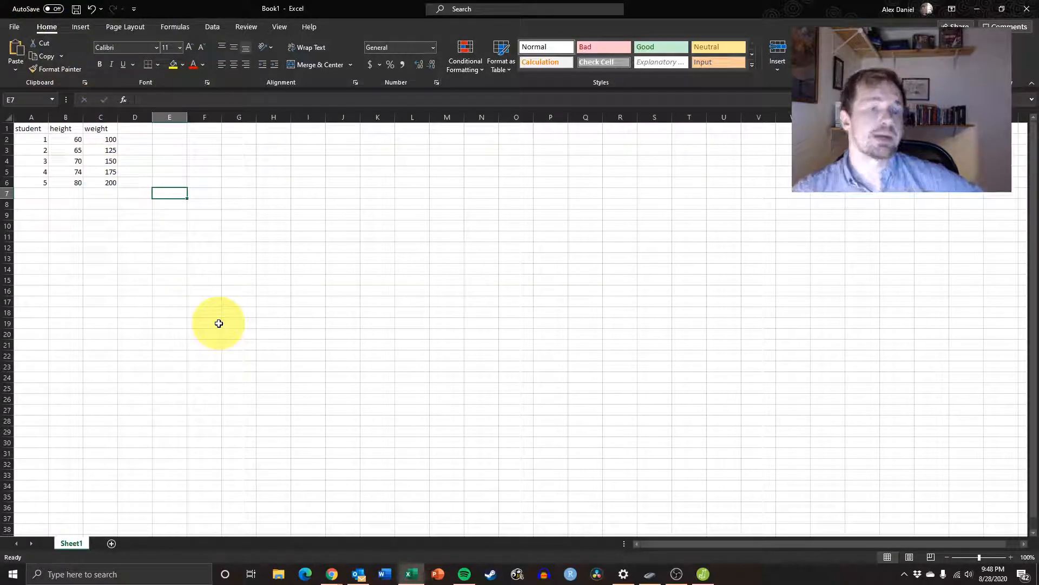
- Begin saving a copy of the workbook in the PSYC 0308 - Statistics folder under the name example data
left_click(14, 29)
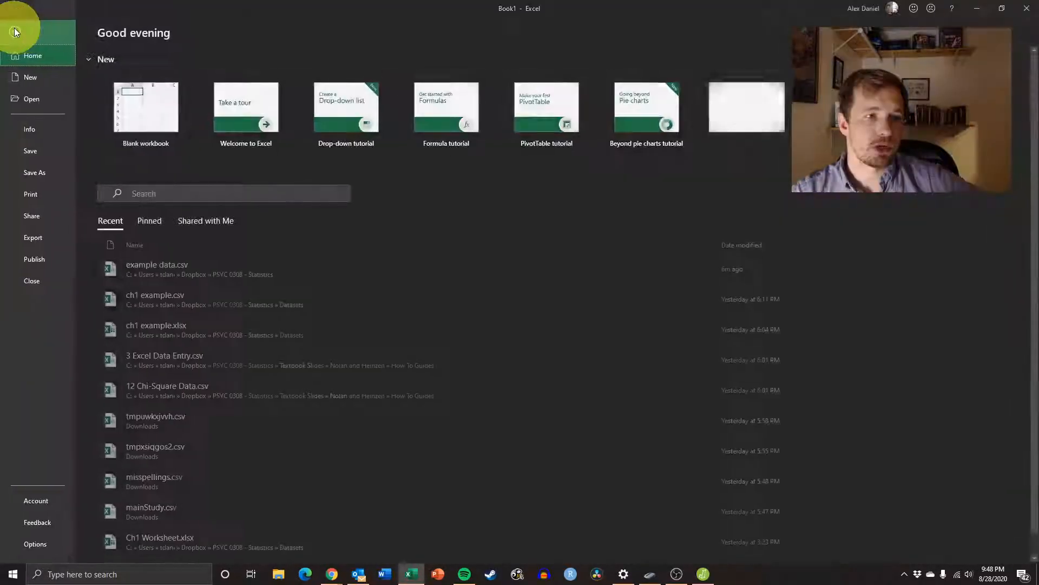
left_click(32, 172)
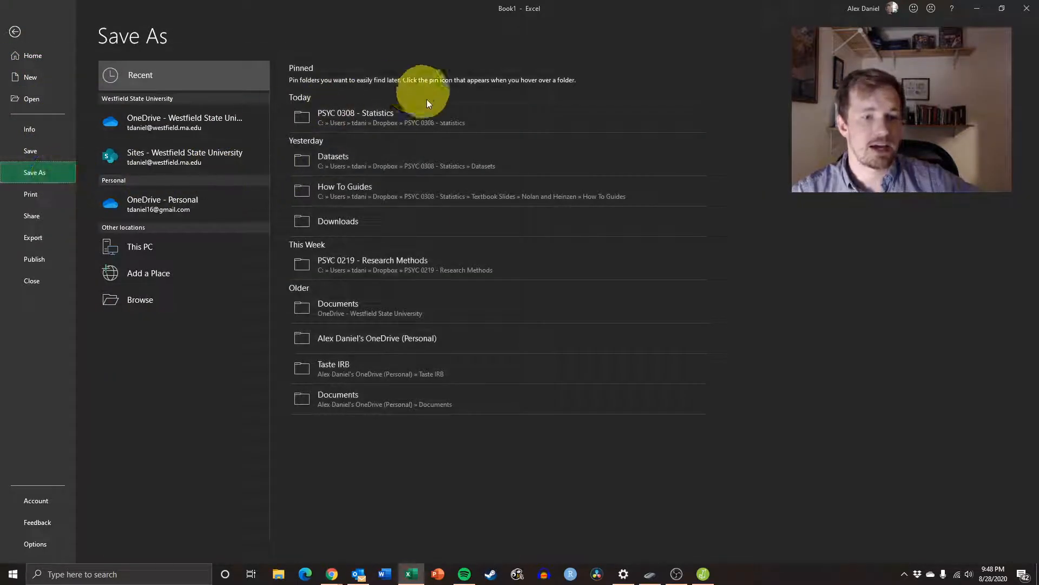
left_click(161, 298)
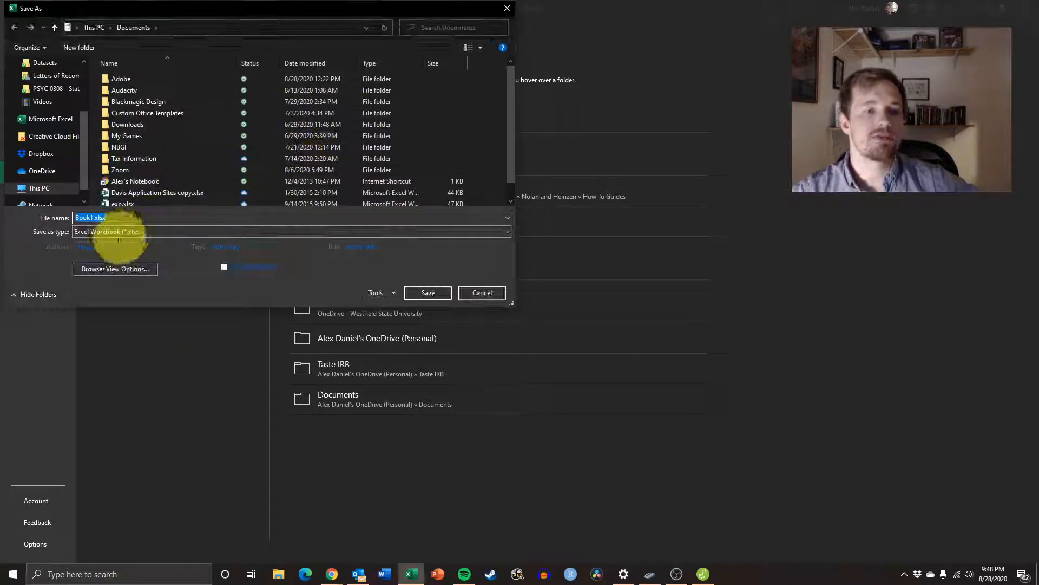
left_click(54, 88)
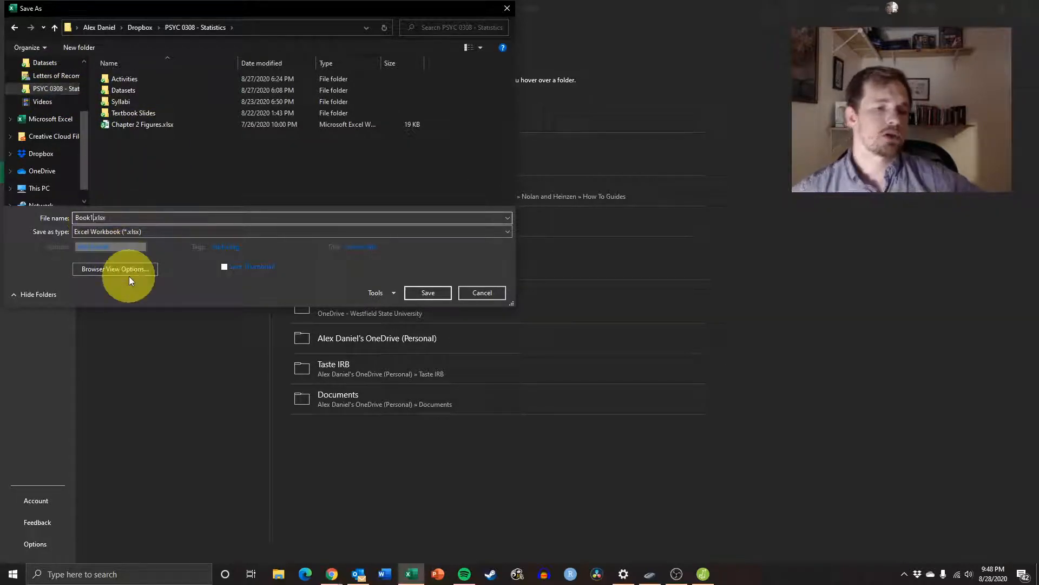
key("shift+Home")
type("example data")
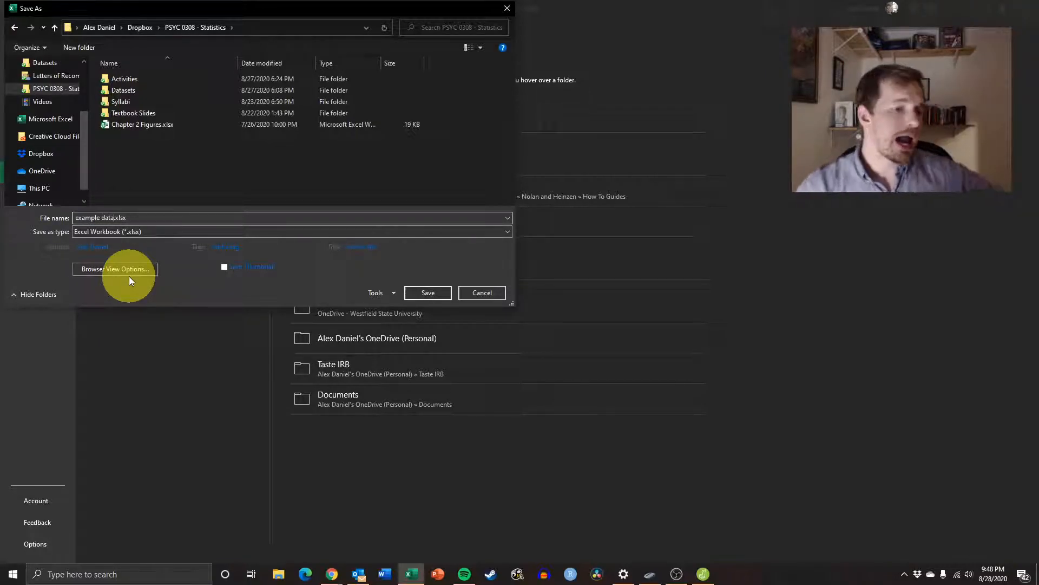
- Set the file type to CSV (Comma delimited) and save, replacing the existing example data.csv
left_click(152, 232)
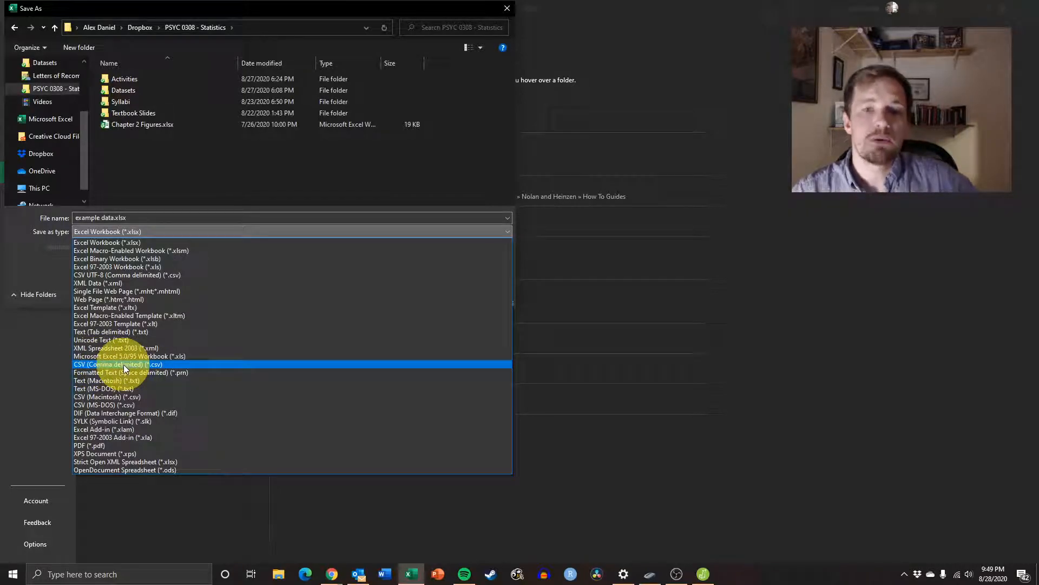
left_click(163, 365)
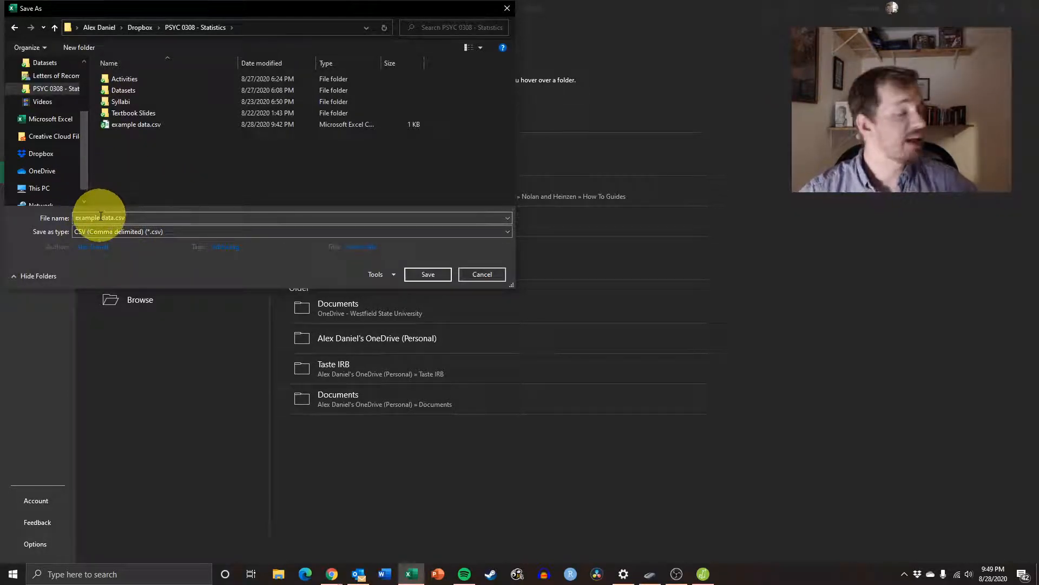
left_click(124, 218)
left_click(130, 217)
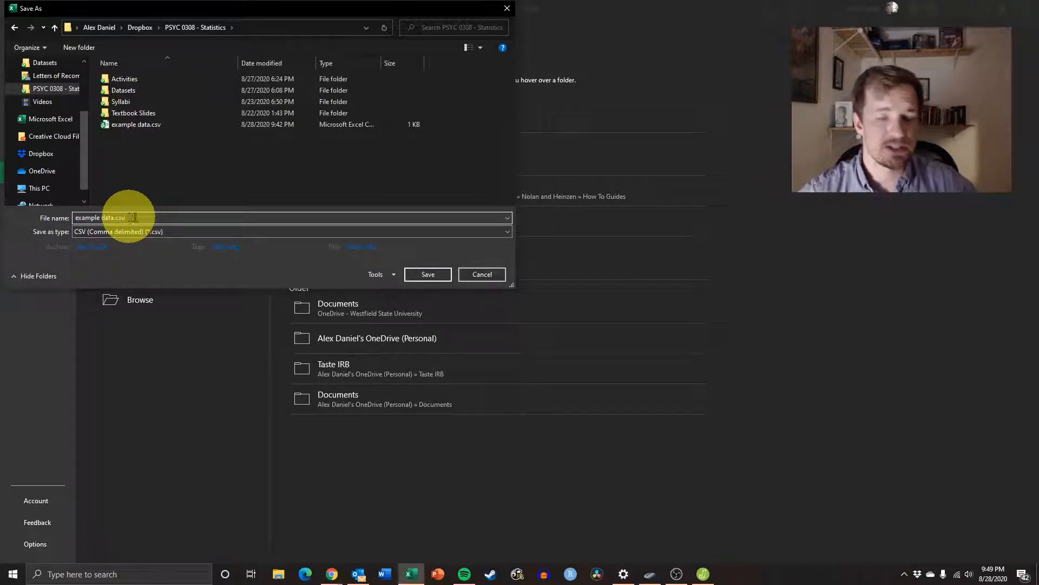
left_click(436, 275)
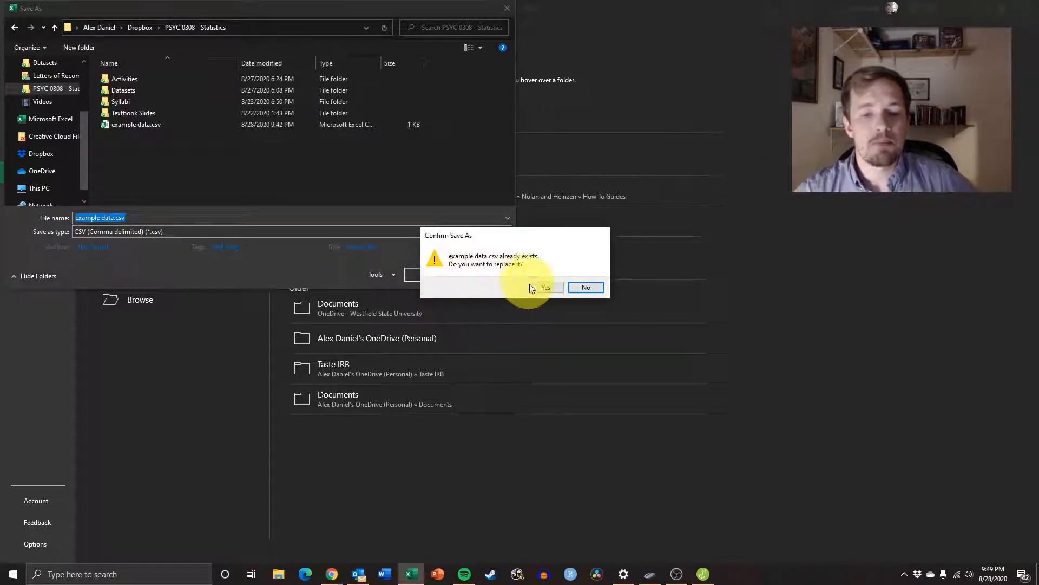
left_click(531, 286)
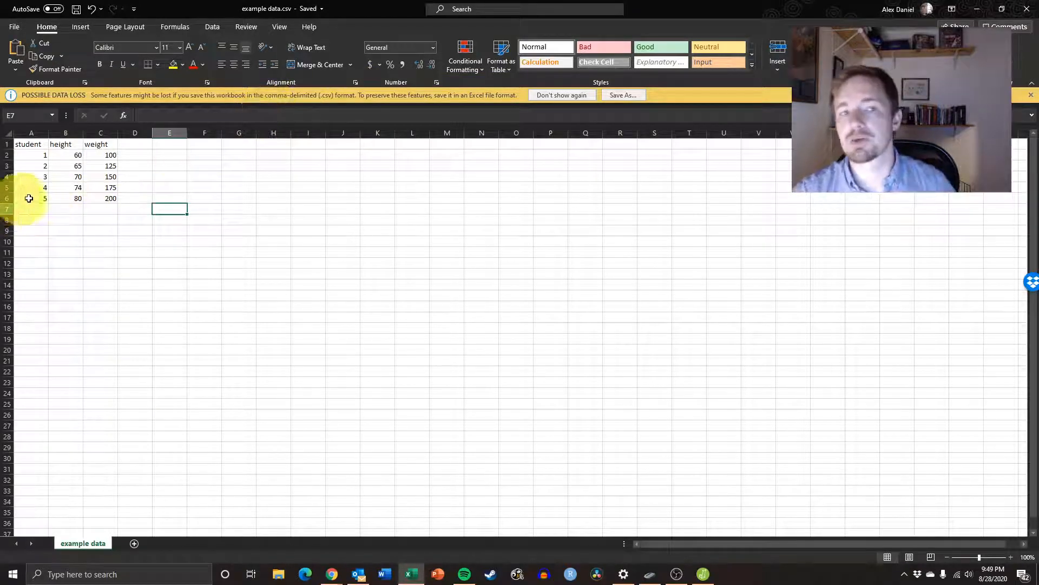
- Enter a SUM formula over A2:C2 in cell D2
left_click(106, 188)
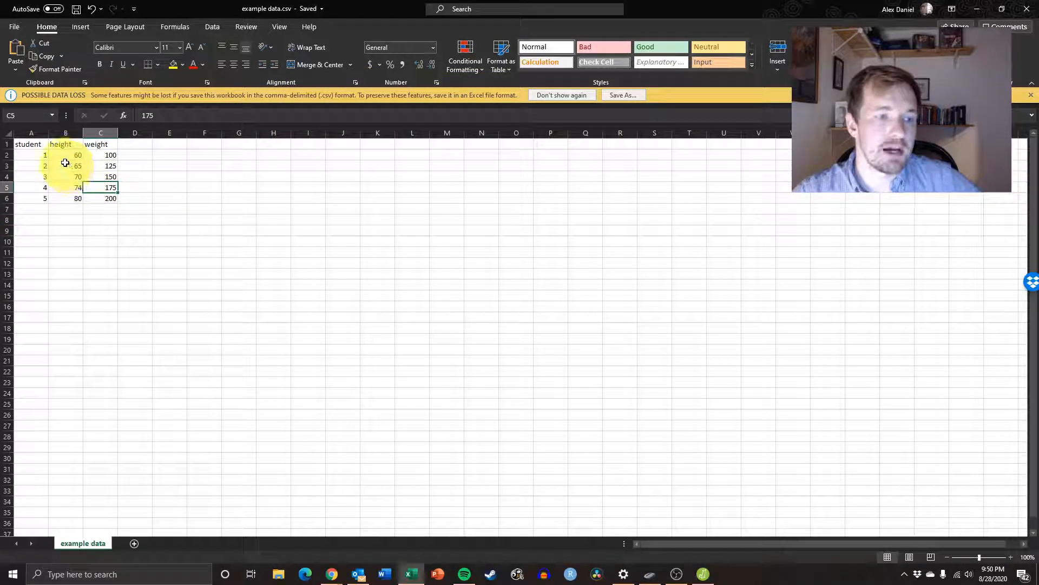
left_click(134, 154)
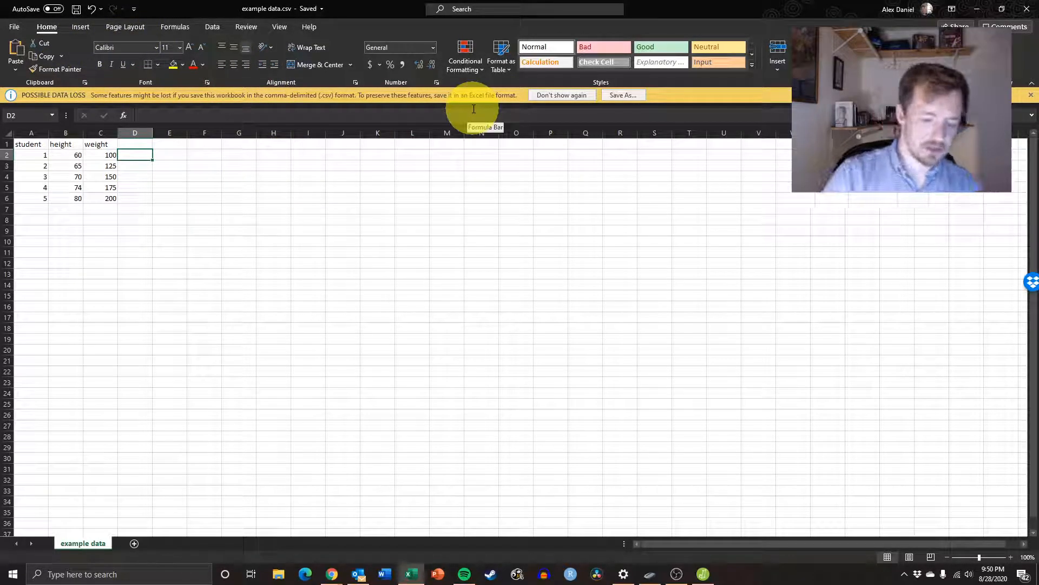
type("=sum(")
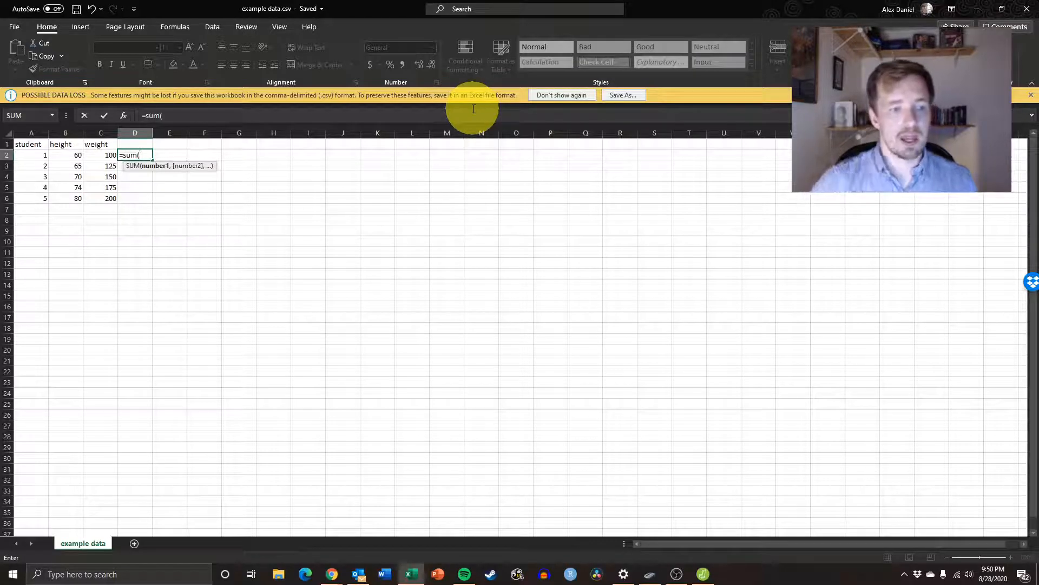
left_click(104, 156)
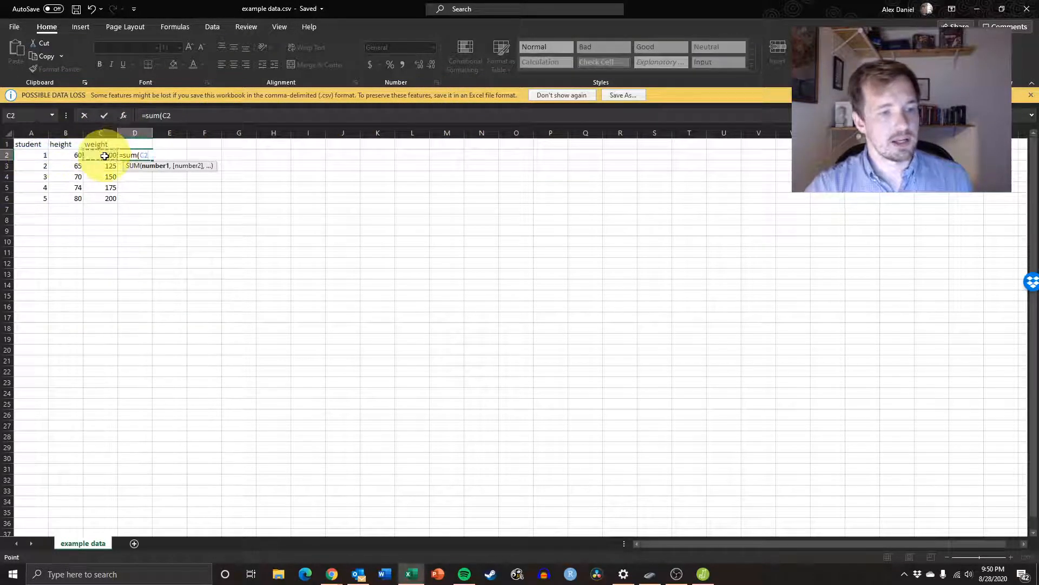
left_click_drag(47, 155, 101, 155)
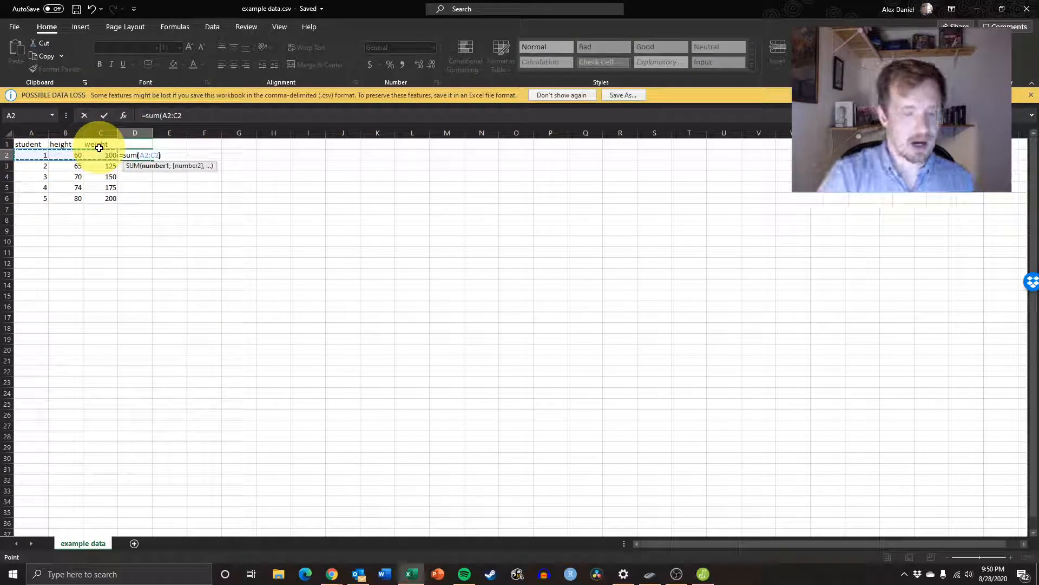
key("Return")
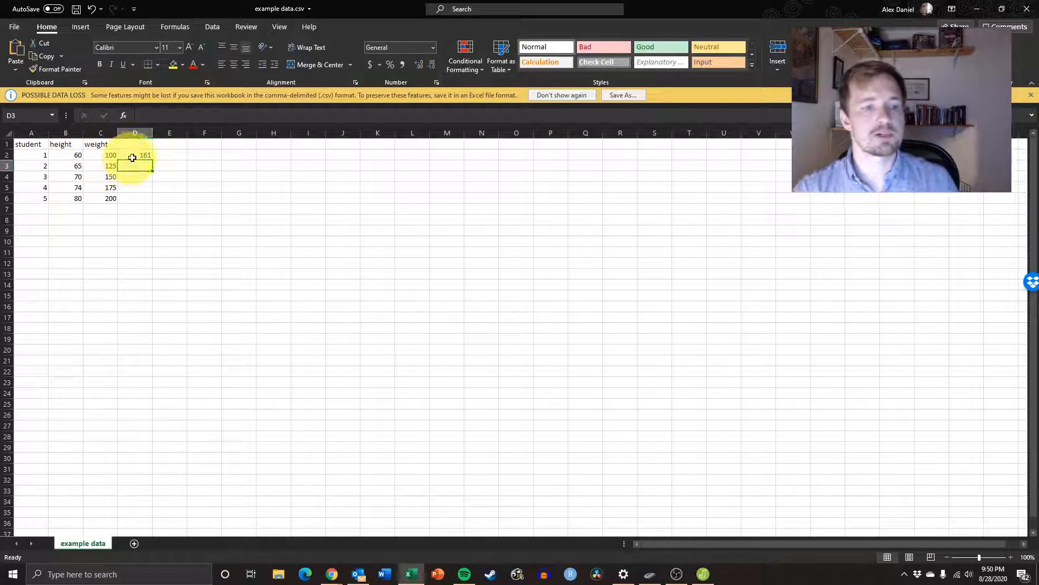
- Clear the sum formula from cell D2
left_click(133, 156)
key("Delete")
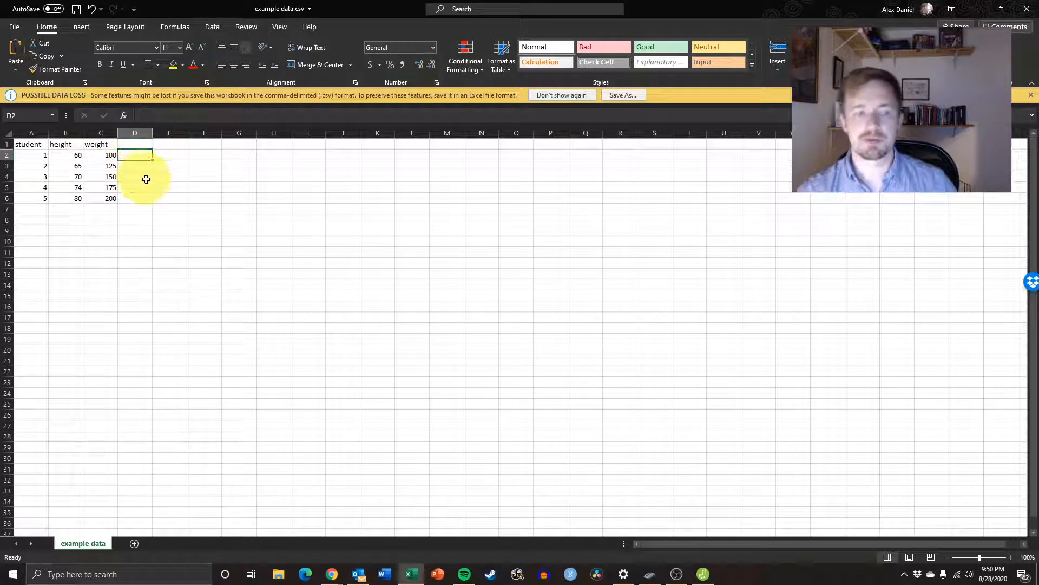
left_click(150, 179)
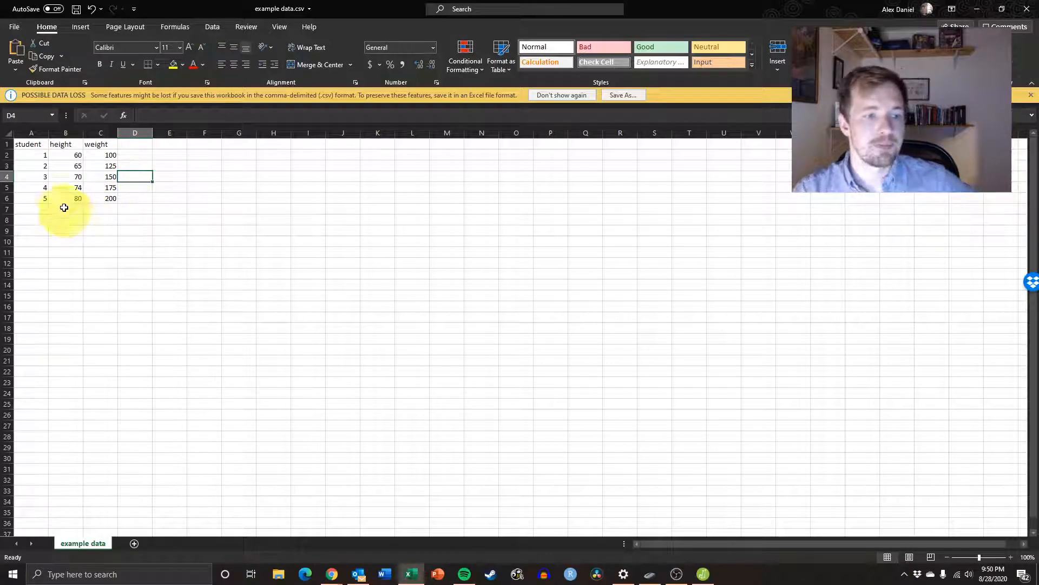
- Save example data.csv again and close the workbook
left_click(35, 144)
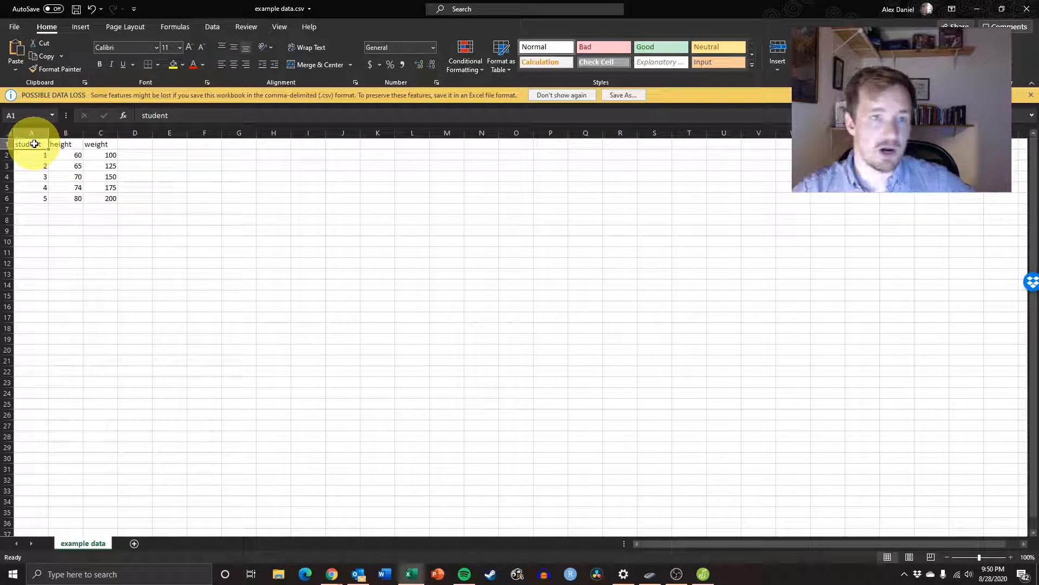
left_click(76, 9)
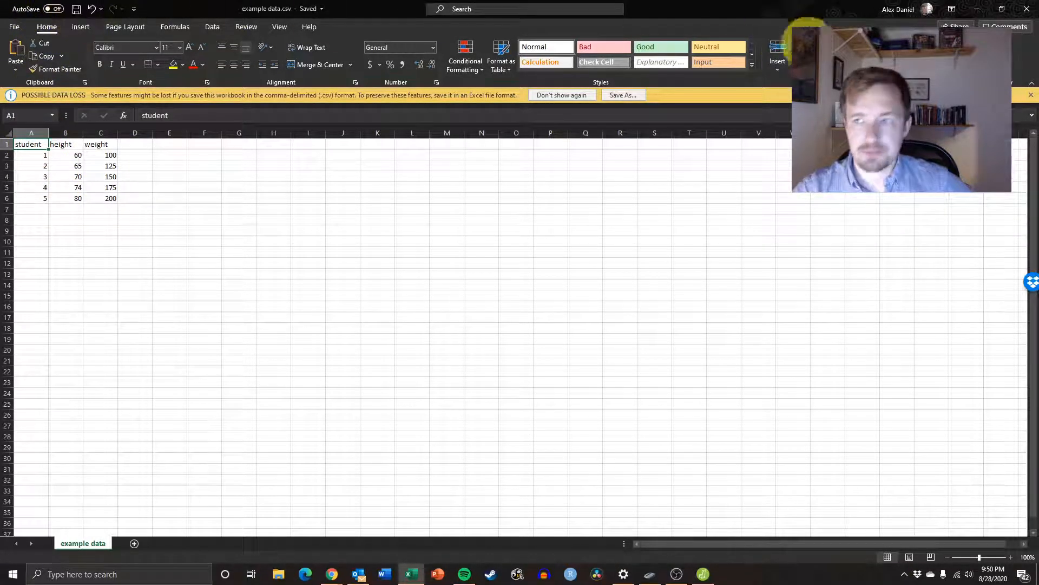
left_click(1027, 8)
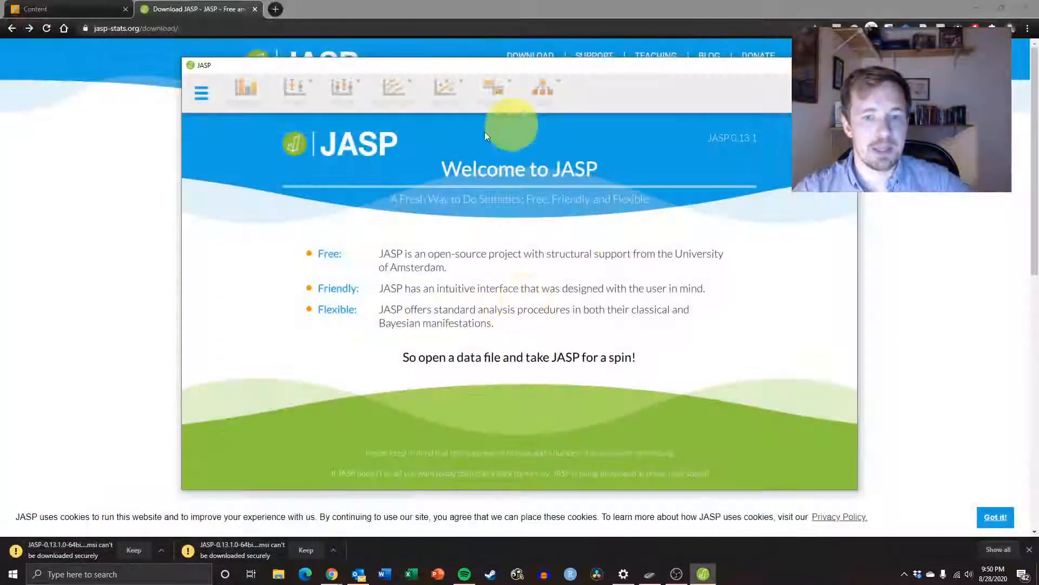
- Open example data.csv from the PSYC 0308 - Statistics folder in JASP
left_click(202, 92)
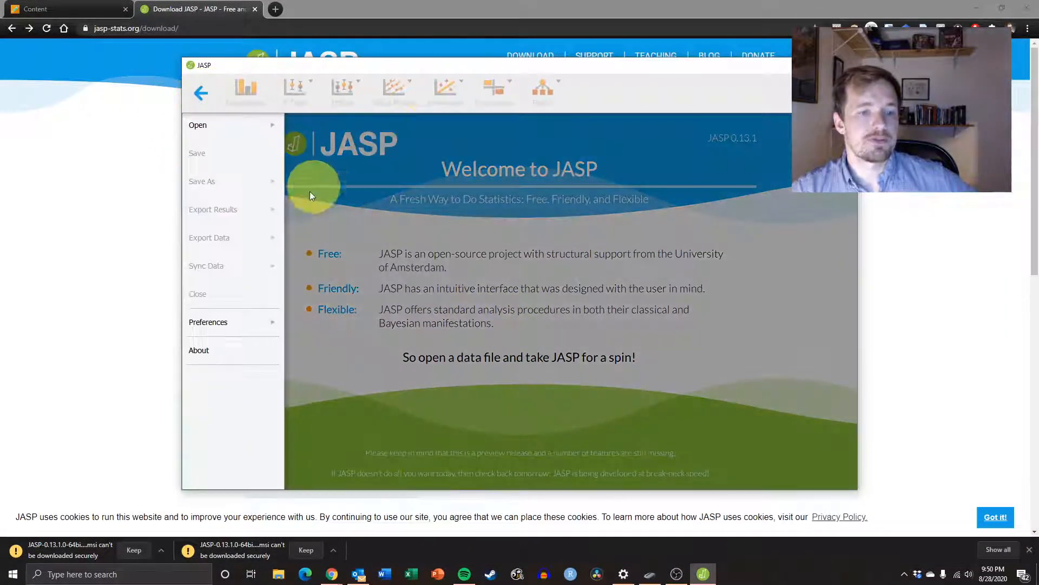
left_click(200, 125)
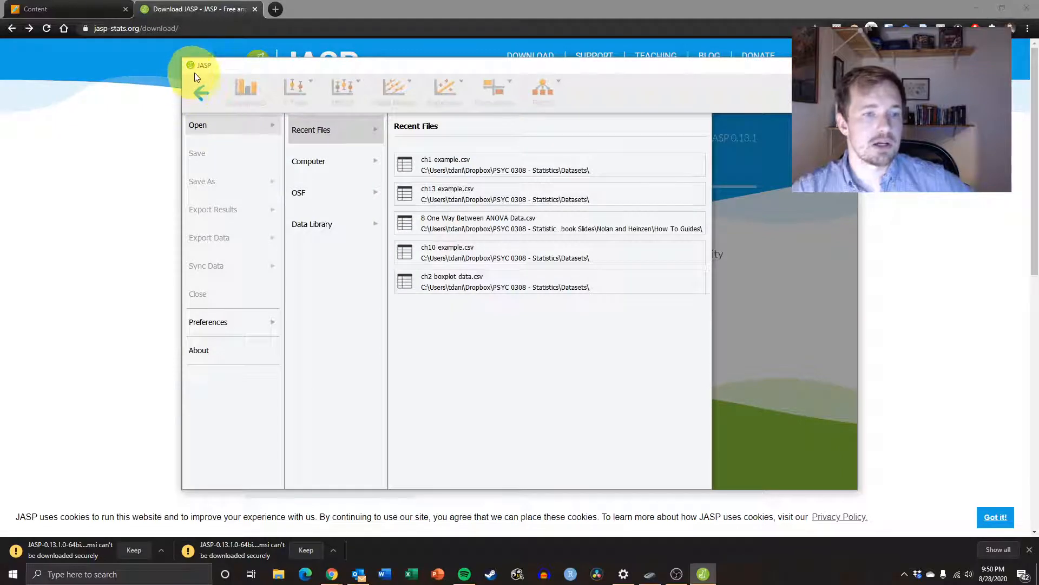
left_click(327, 161)
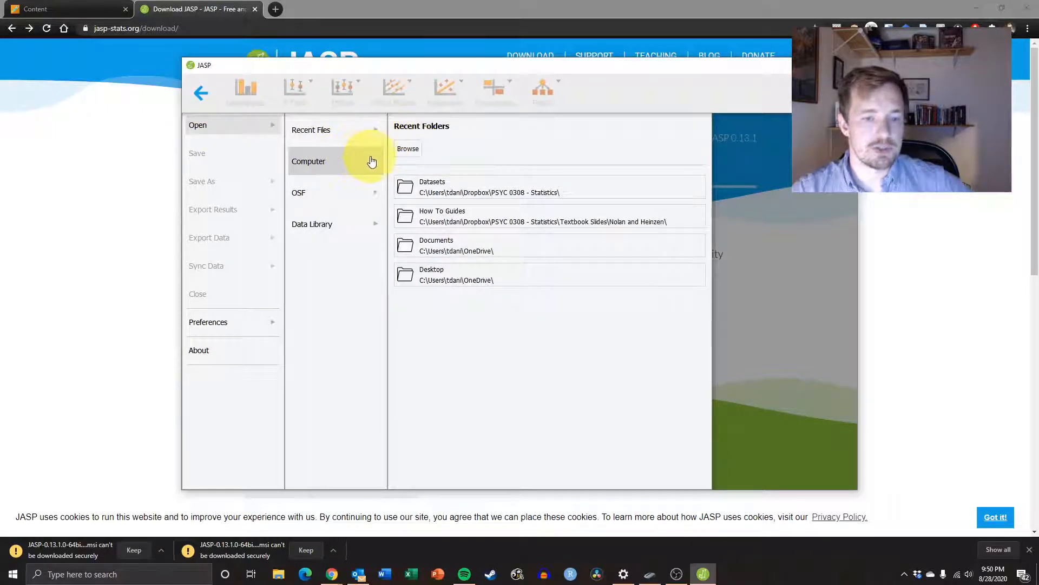
left_click(448, 187)
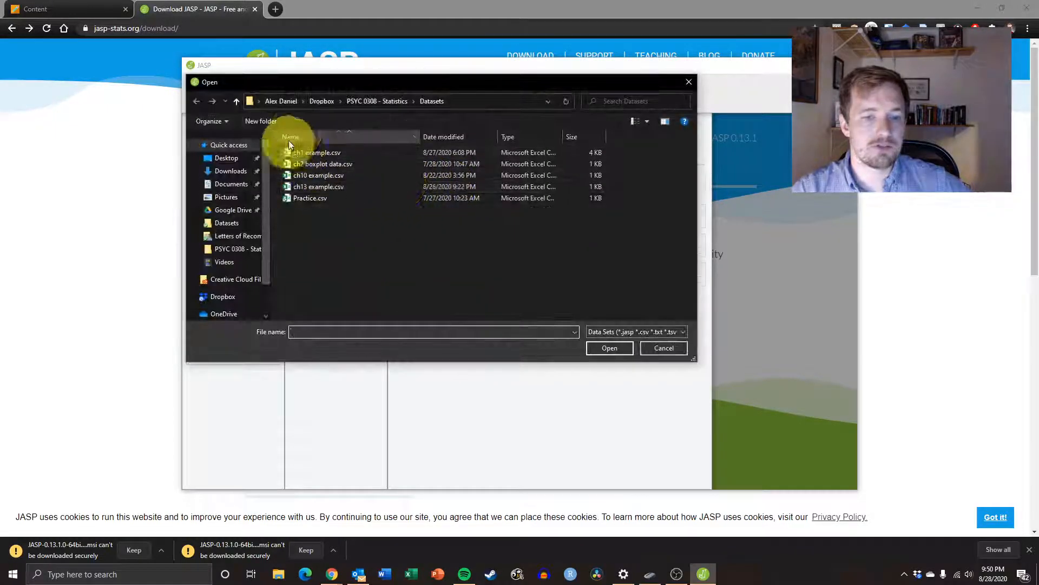
left_click(370, 101)
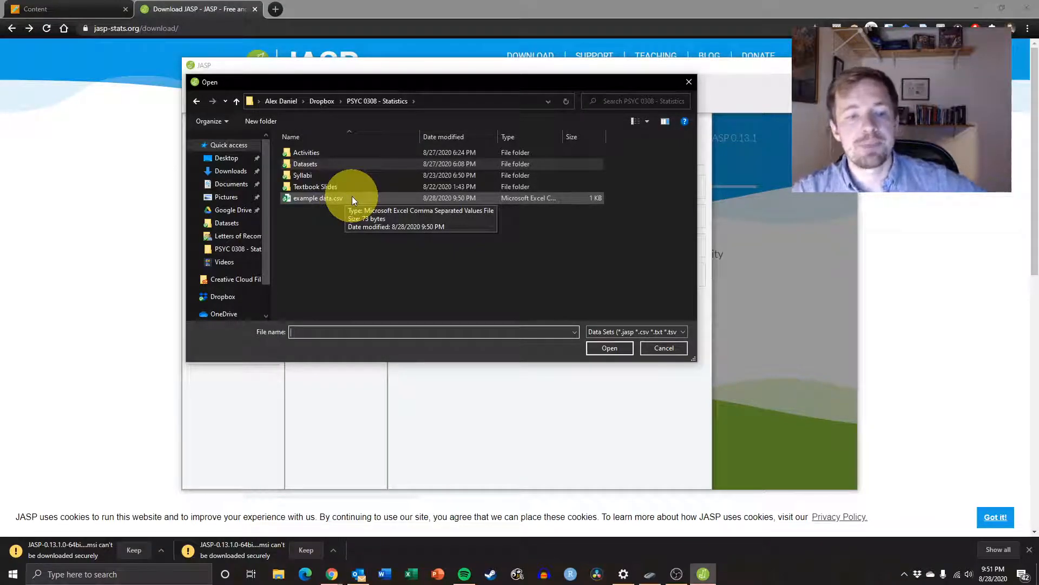
left_click(328, 199)
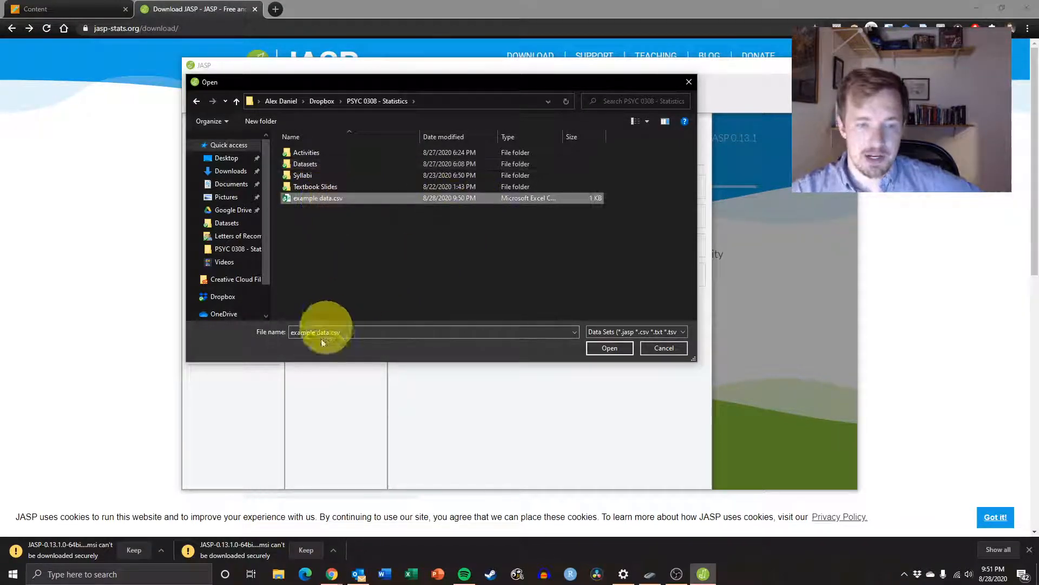
left_click(606, 349)
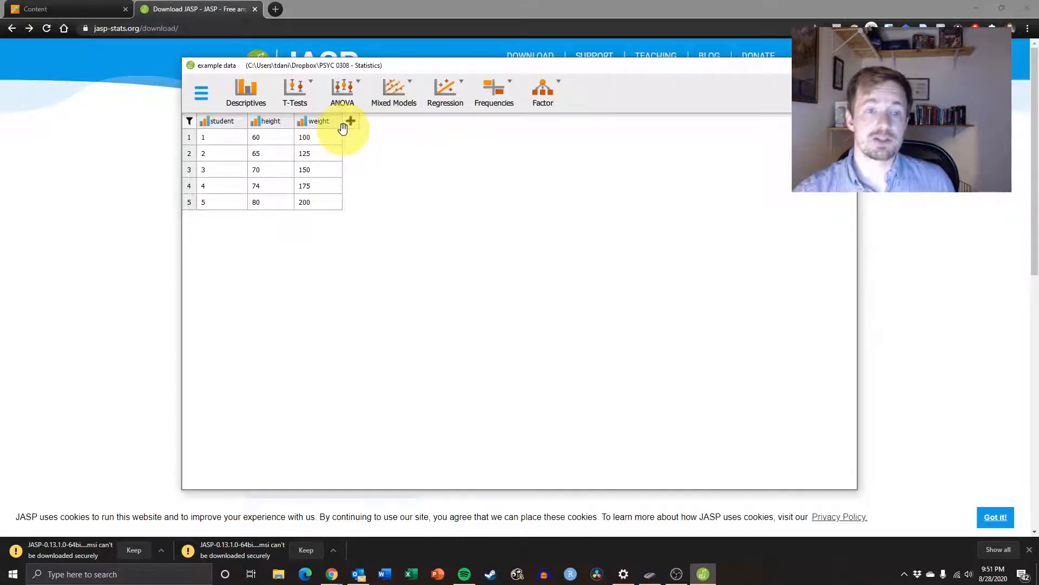
left_click(287, 86)
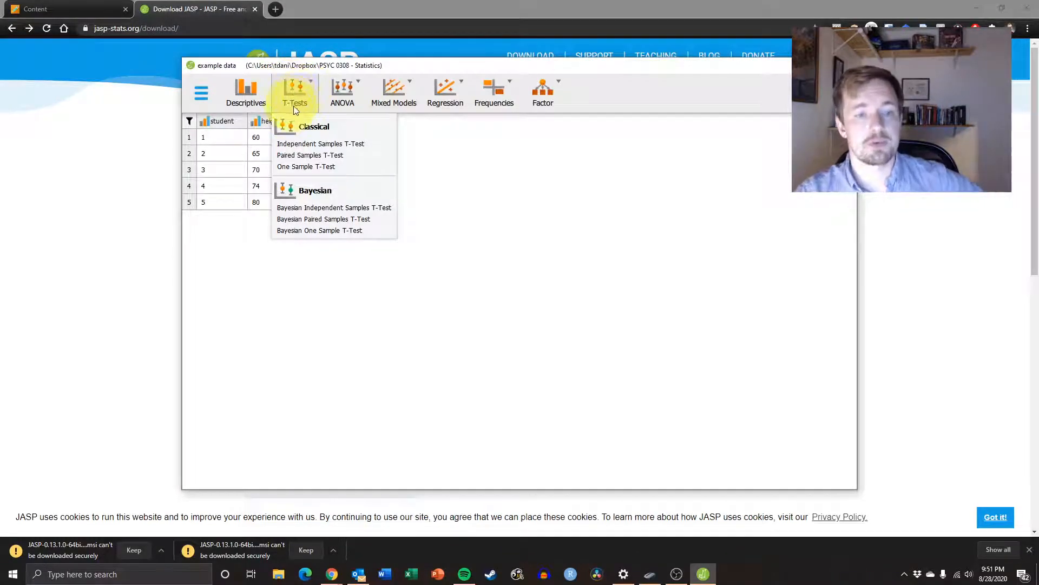
left_click(346, 90)
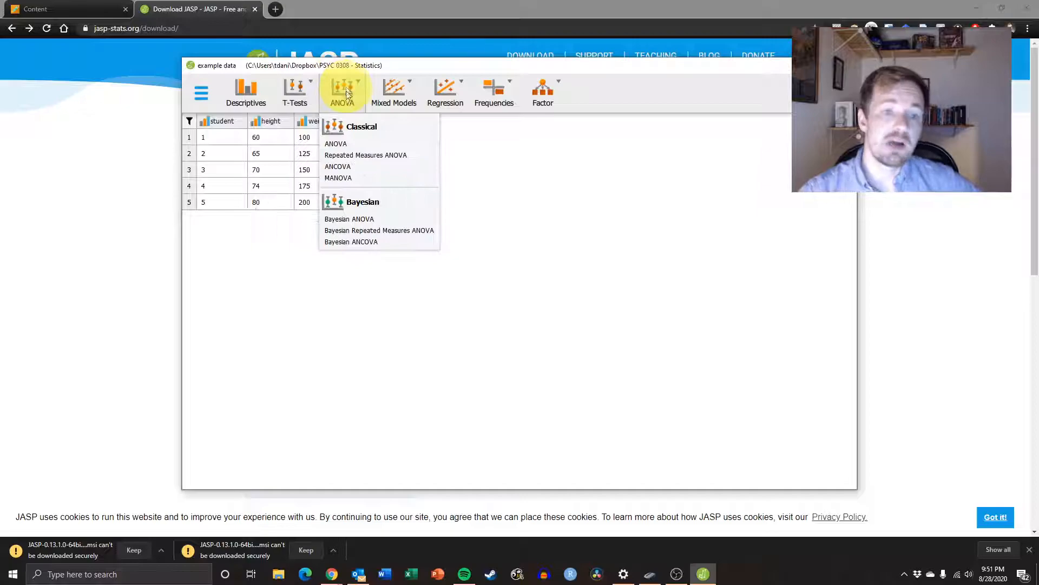
left_click(451, 90)
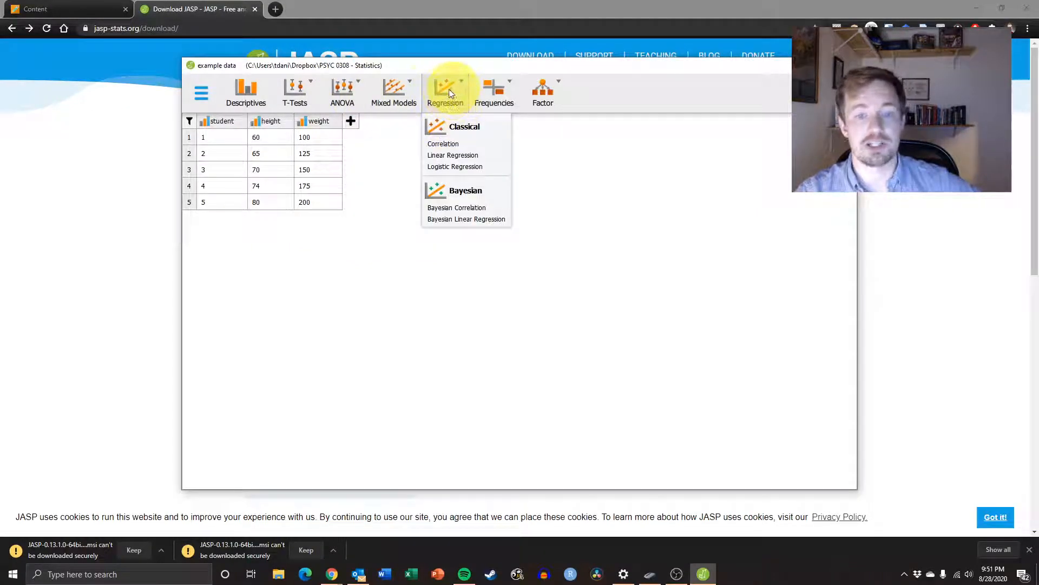
left_click(329, 260)
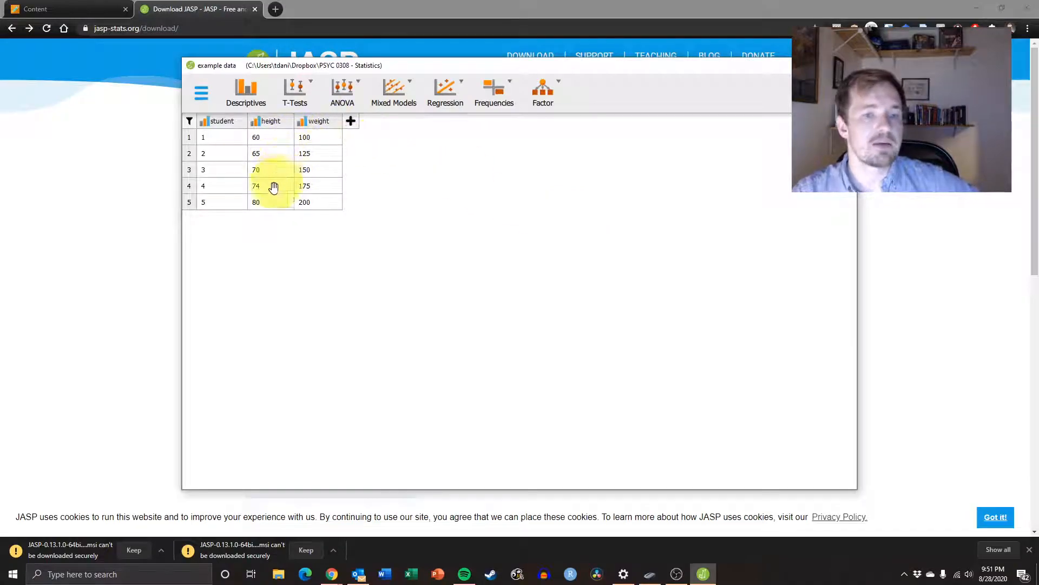
- Create a Descriptive Statistics analysis with height and weight as its variables
left_click(251, 93)
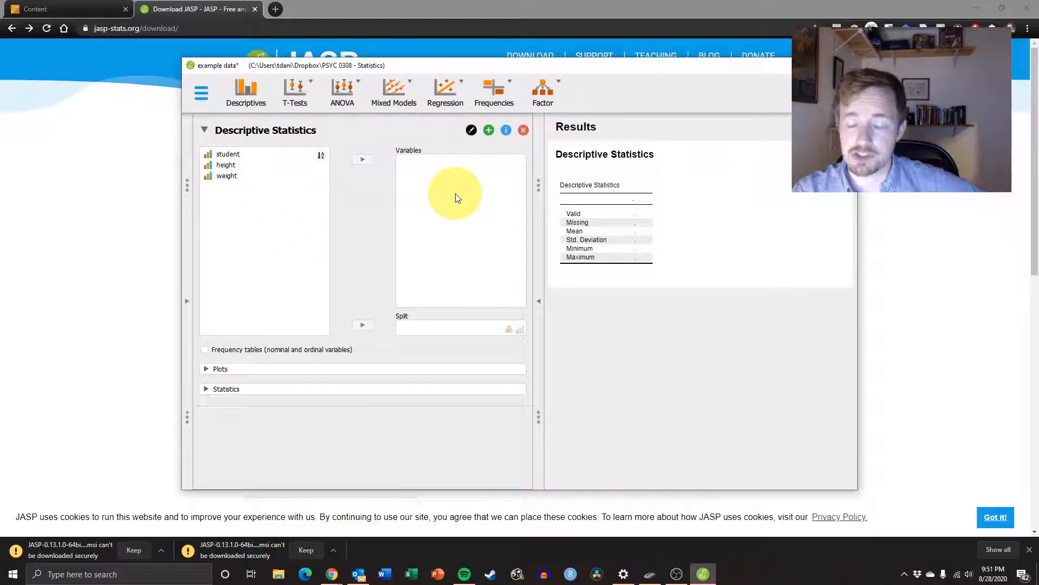
left_click(252, 169)
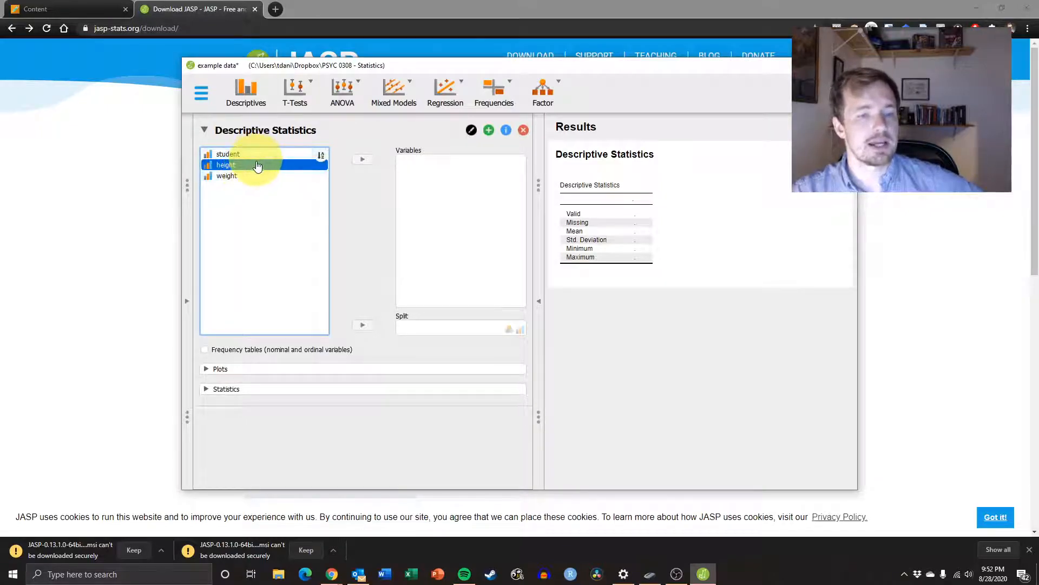
left_click(363, 159)
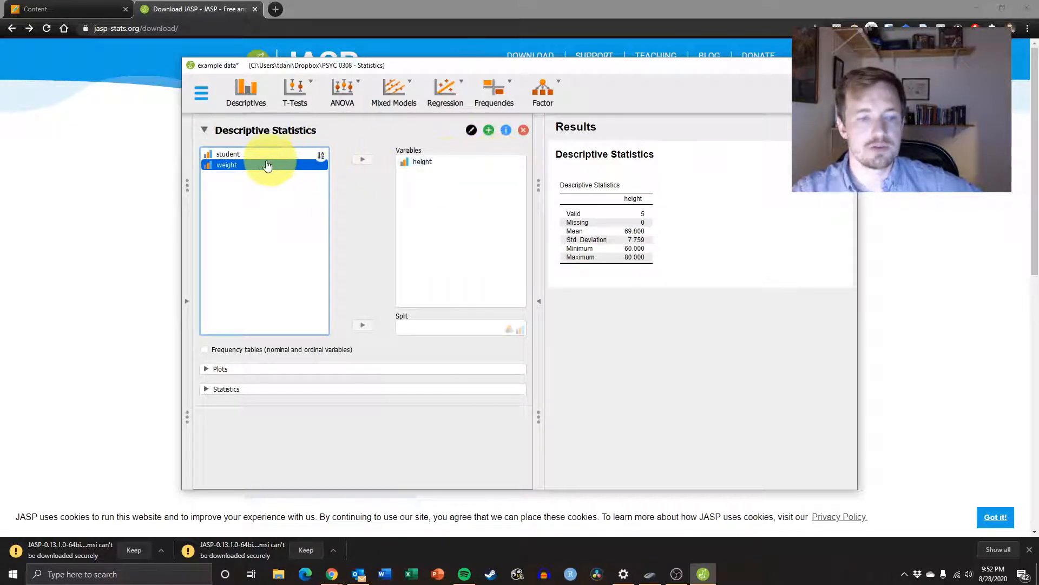
mouse_move(420, 162)
left_mouse_down()
mouse_move(263, 197)
mouse_move(336, 167)
mouse_move(417, 173)
left_mouse_up()
left_click_drag(220, 162, 428, 193)
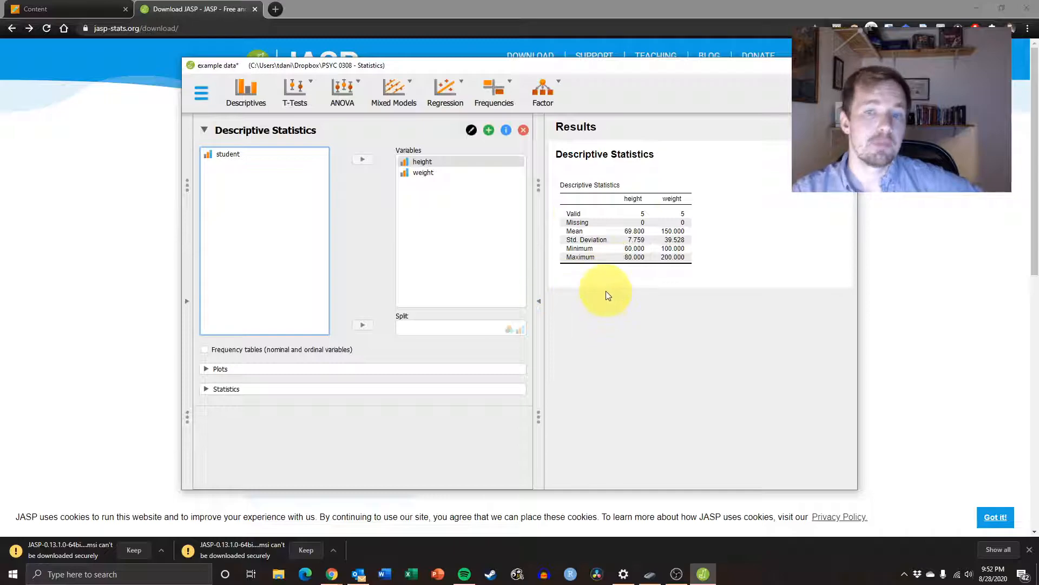
- Maximize the JASP window and expand the Statistics options of the descriptives analysis
left_click(820, 66)
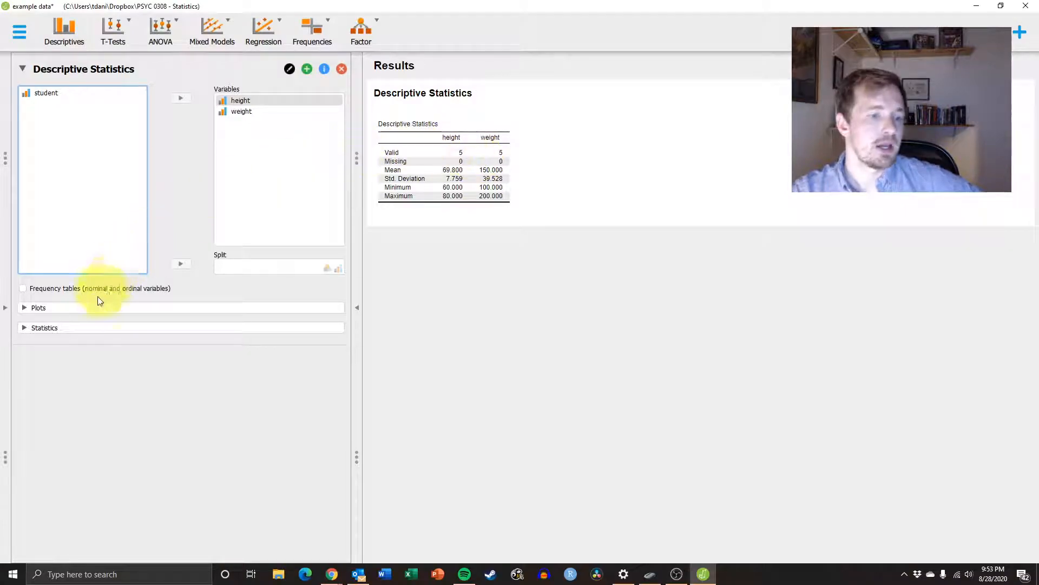
left_click(48, 331)
left_click(41, 307)
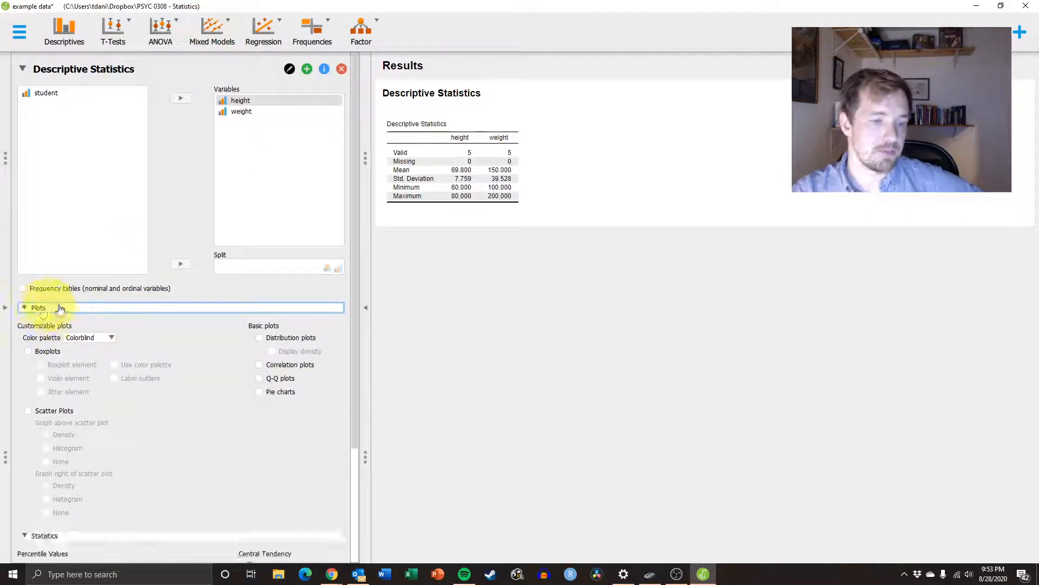
left_click(51, 308)
left_click(52, 330)
left_click(47, 329)
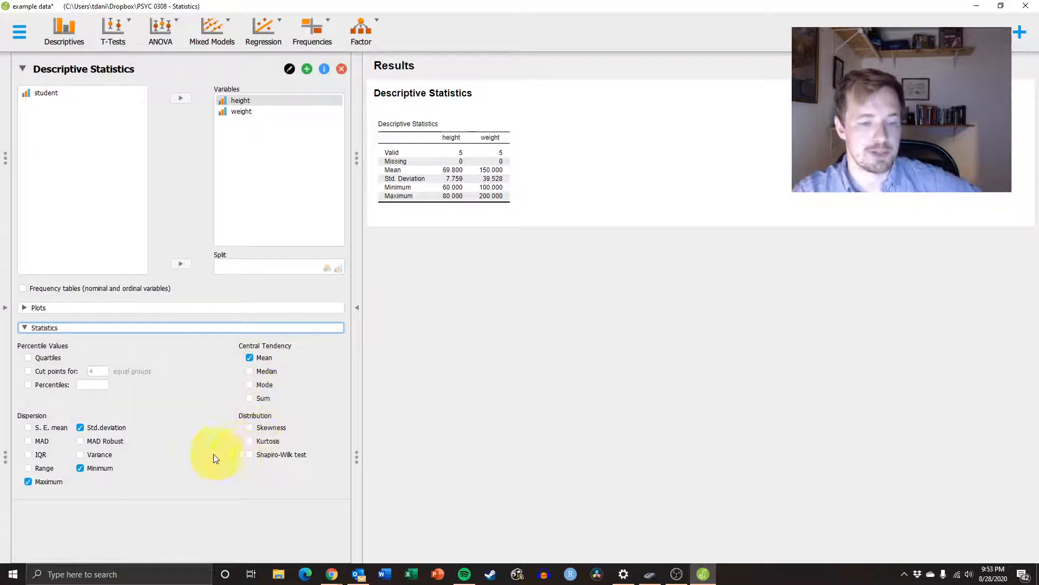
- Try adding the variance and range to the descriptive statistics, then deselect both again
left_click(96, 457)
left_click(96, 457)
left_click(37, 469)
left_click(37, 469)
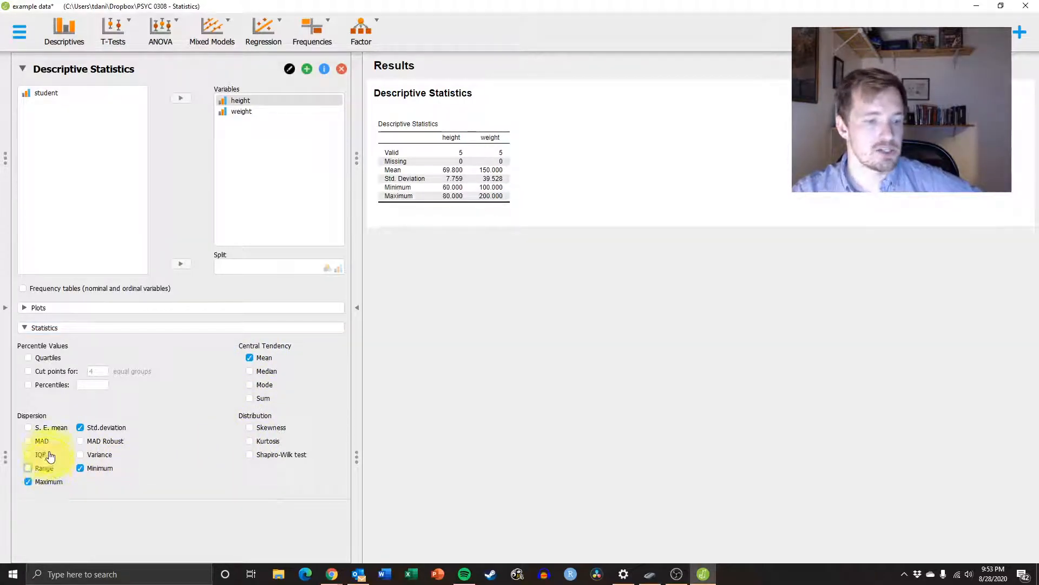
- Remove the standard deviation and mean from the descriptive statistics table
left_click(48, 428)
left_click(103, 428)
left_click(268, 360)
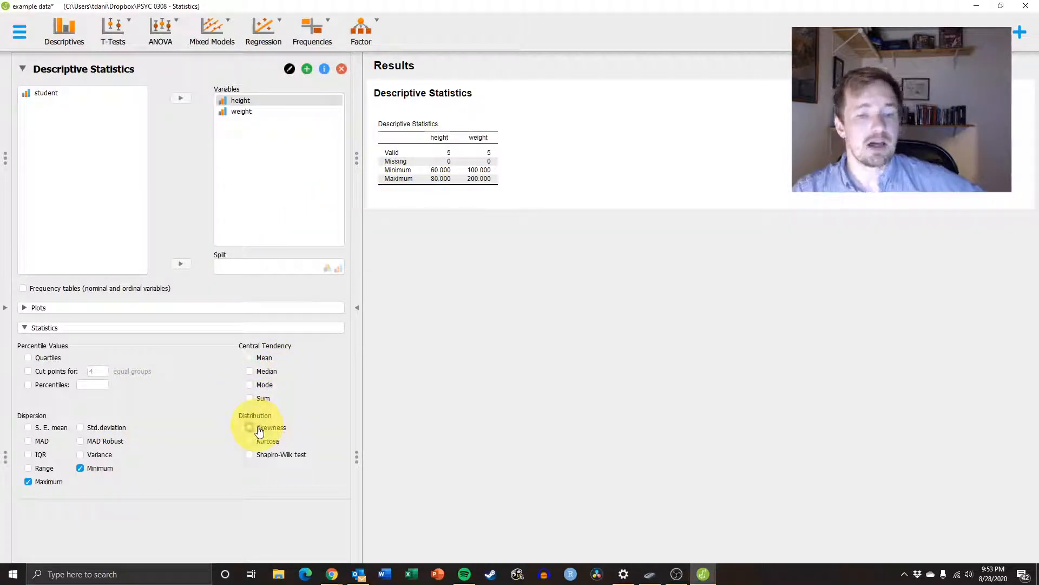
- Try adding skewness and kurtosis to the descriptive statistics, then take both out again
left_click(258, 428)
left_click(273, 443)
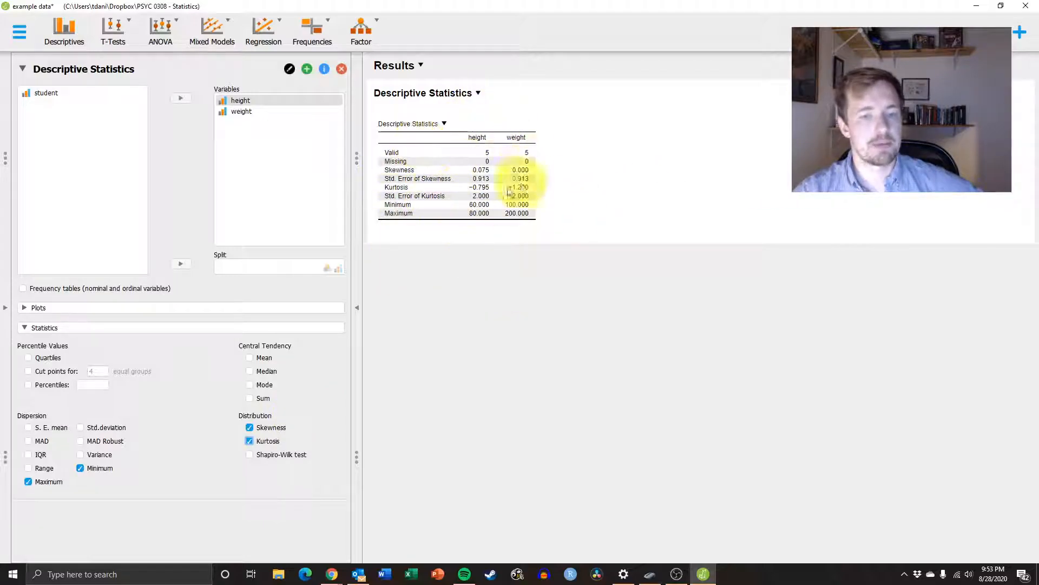
left_click(251, 428)
left_click(262, 439)
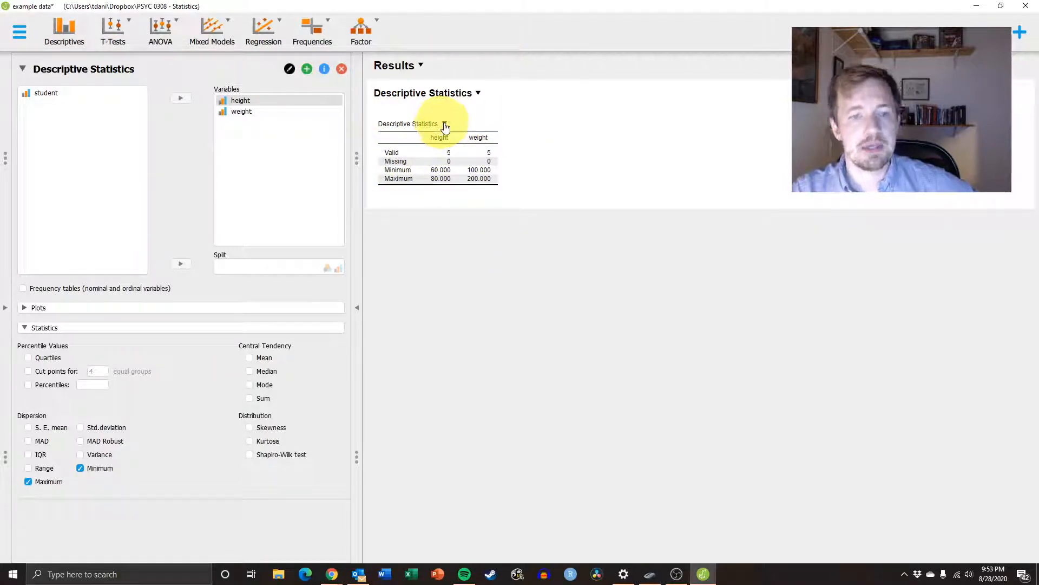
- Add a note field beneath the descriptive statistics table and leave it empty
left_click(445, 125)
left_click(407, 209)
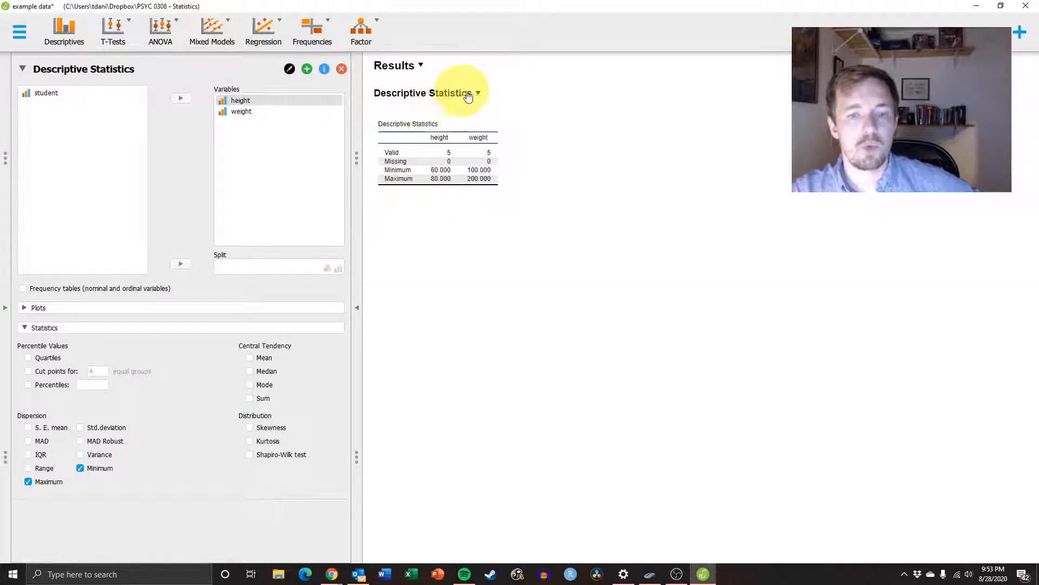
left_click(444, 124)
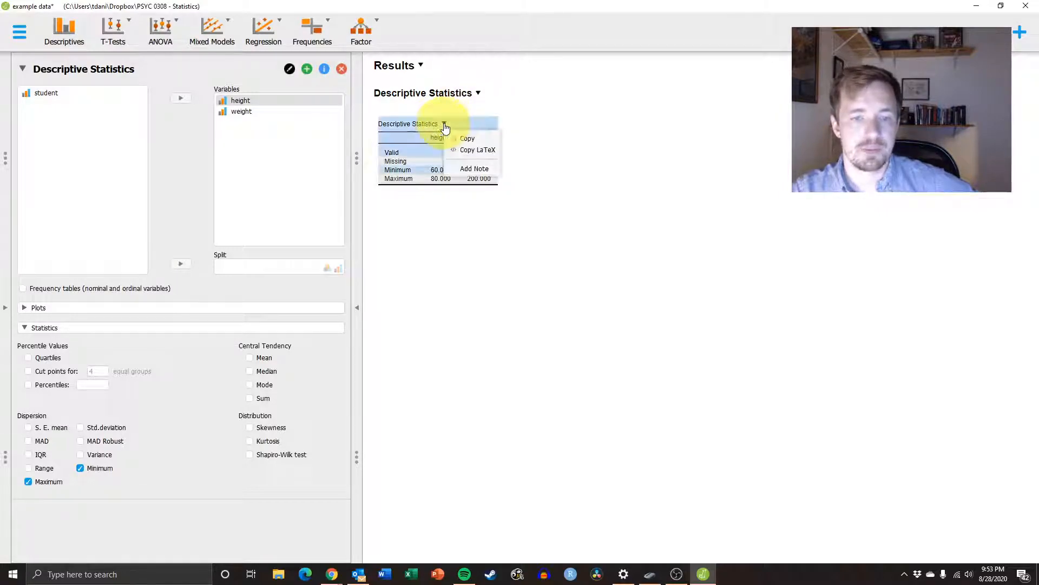
left_click(469, 169)
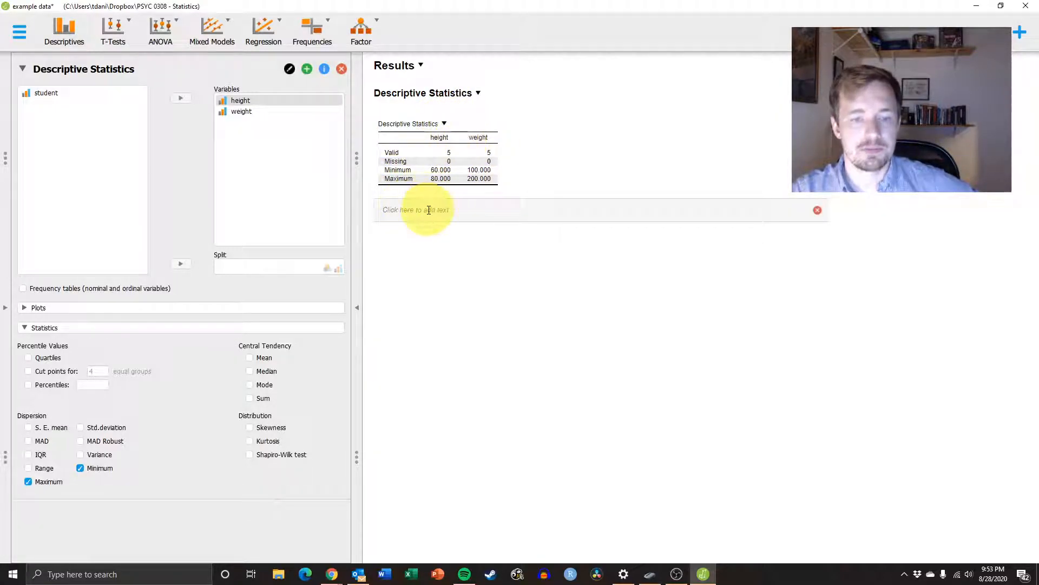
left_click(426, 232)
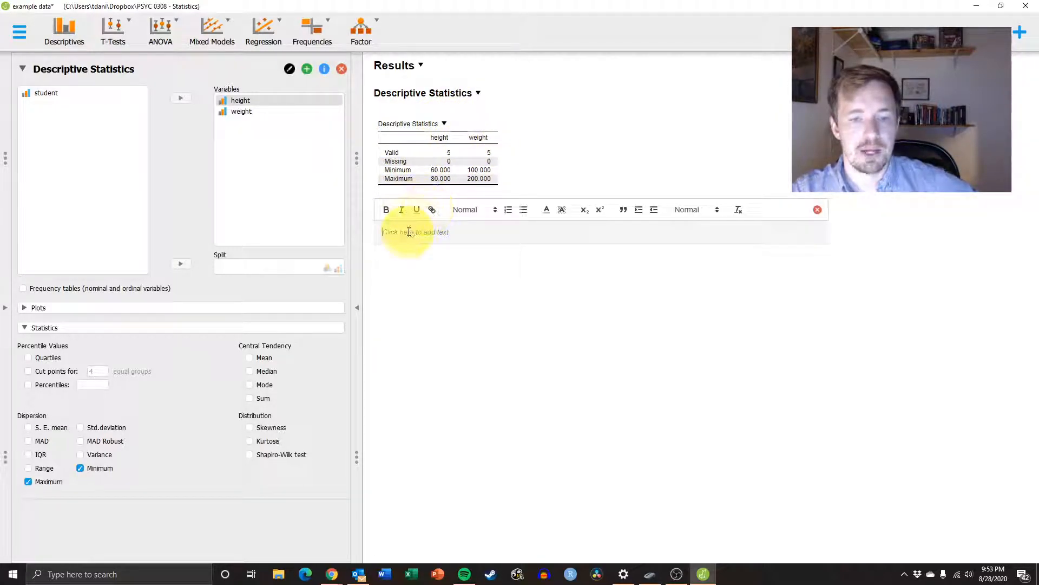
- Add a note to the whole Descriptive Statistics analysis and write "Example purposes only!" as its introduction
left_click(479, 95)
left_click(557, 128)
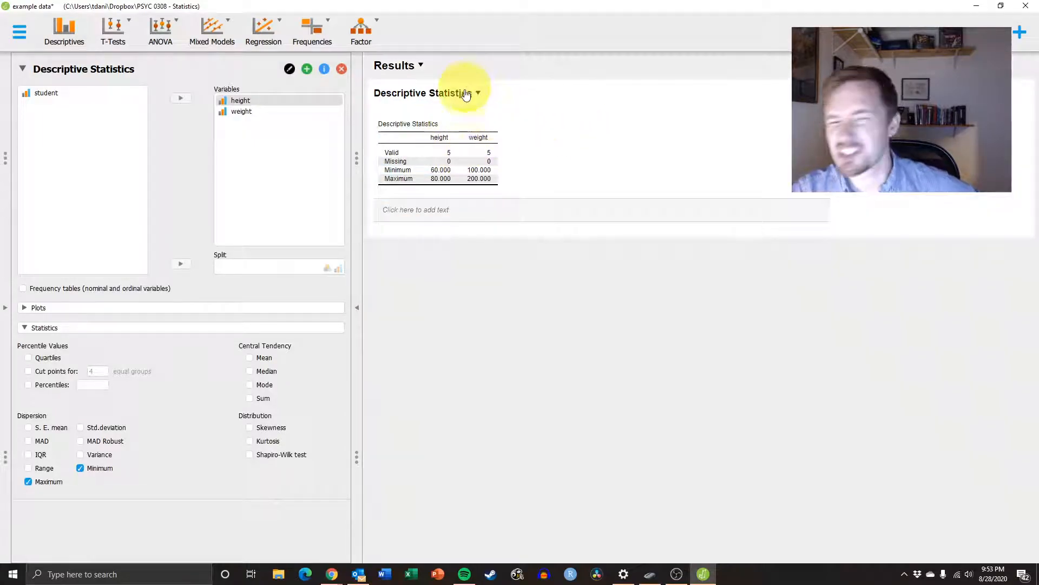
left_click(479, 94)
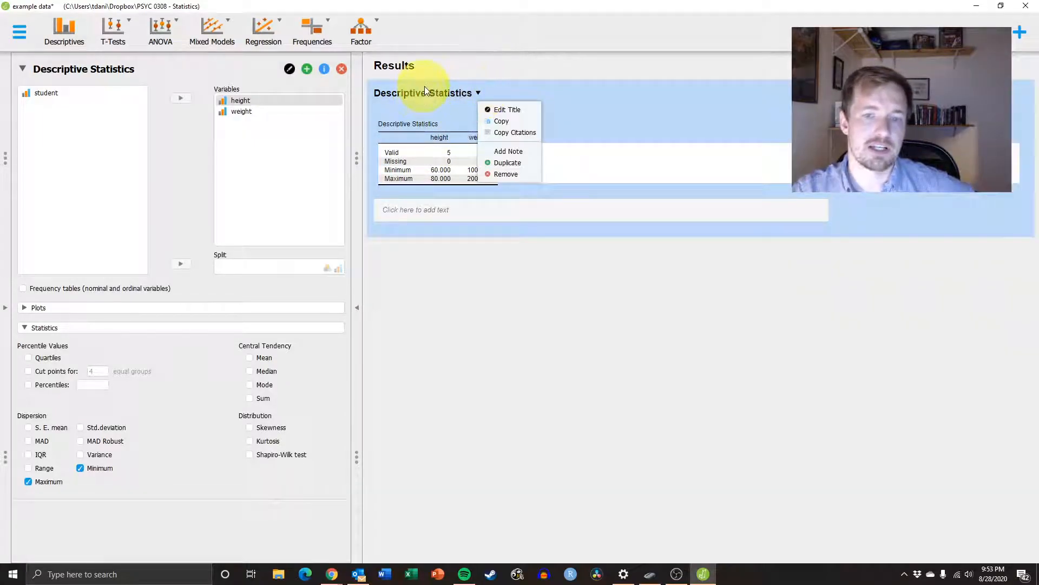
left_click(506, 151)
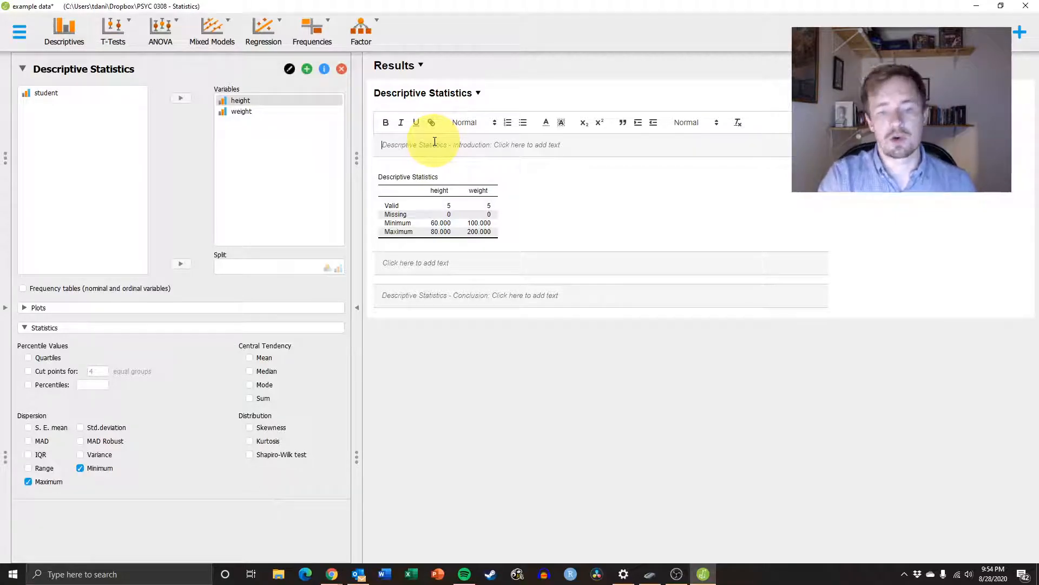
type("Example purposes only!")
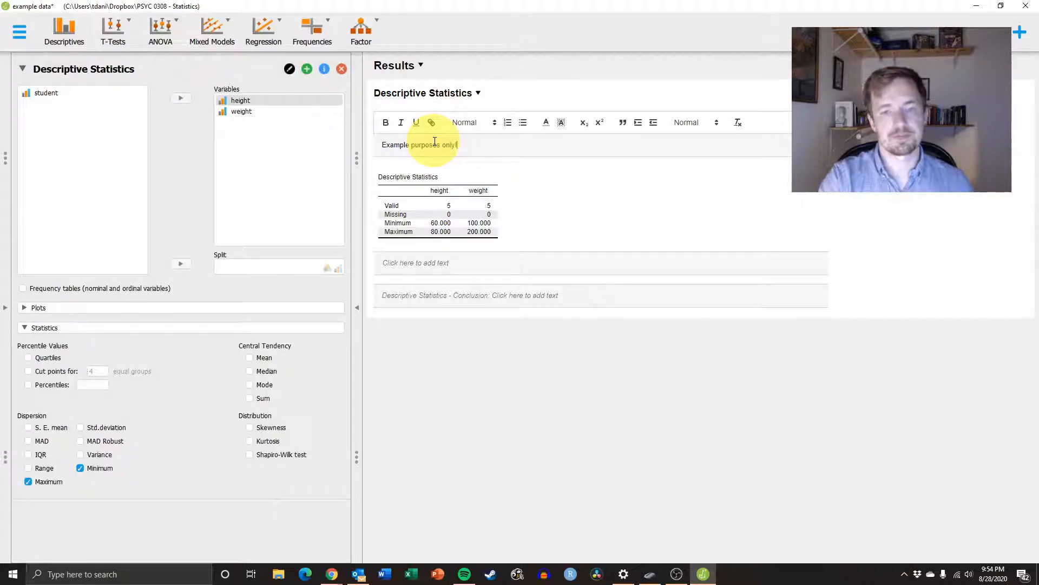
- Make the entire introduction note text bold and leave the note editor
left_click_drag(494, 140, 381, 144)
left_click(386, 123)
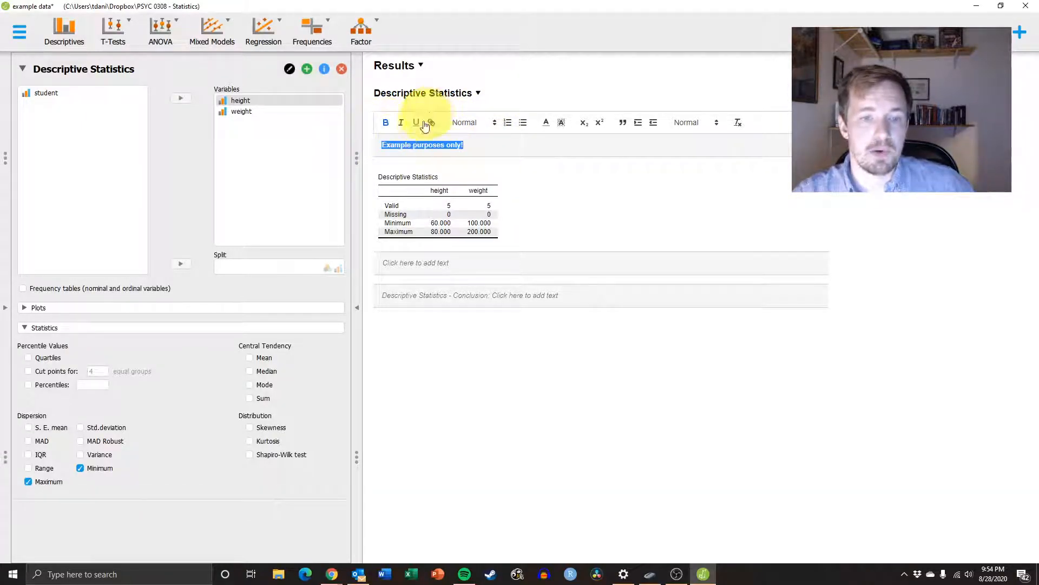
left_click(464, 145)
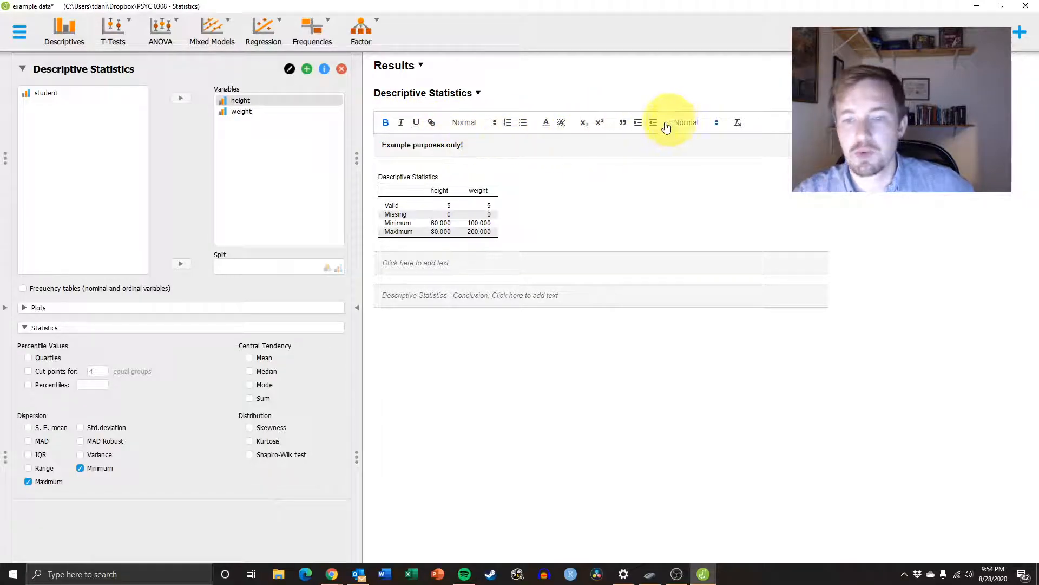
left_click(482, 347)
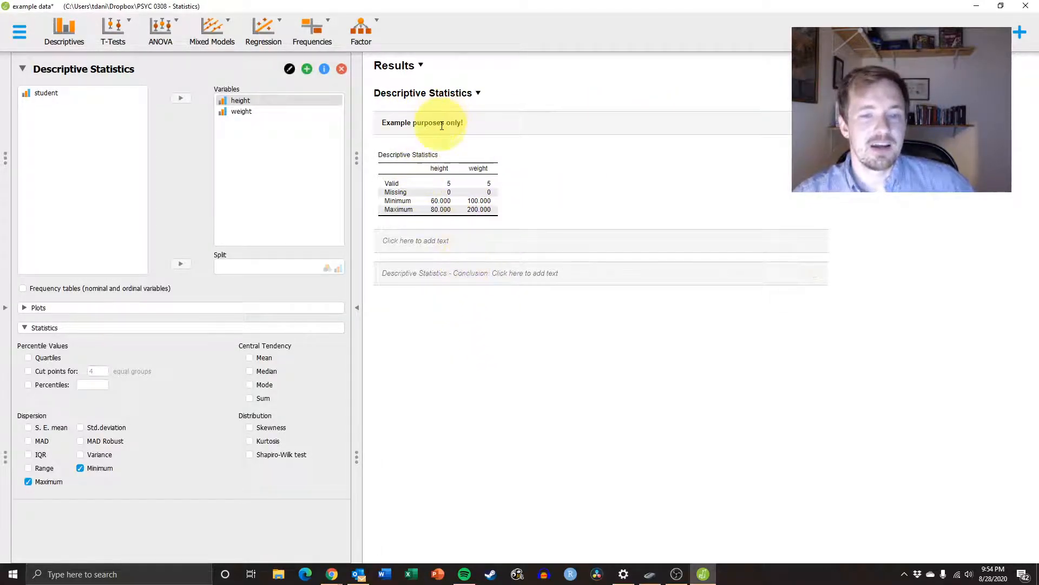
- Try displaying boxplots for height and weight, then remove them and collapse the plot options again
left_click(25, 328)
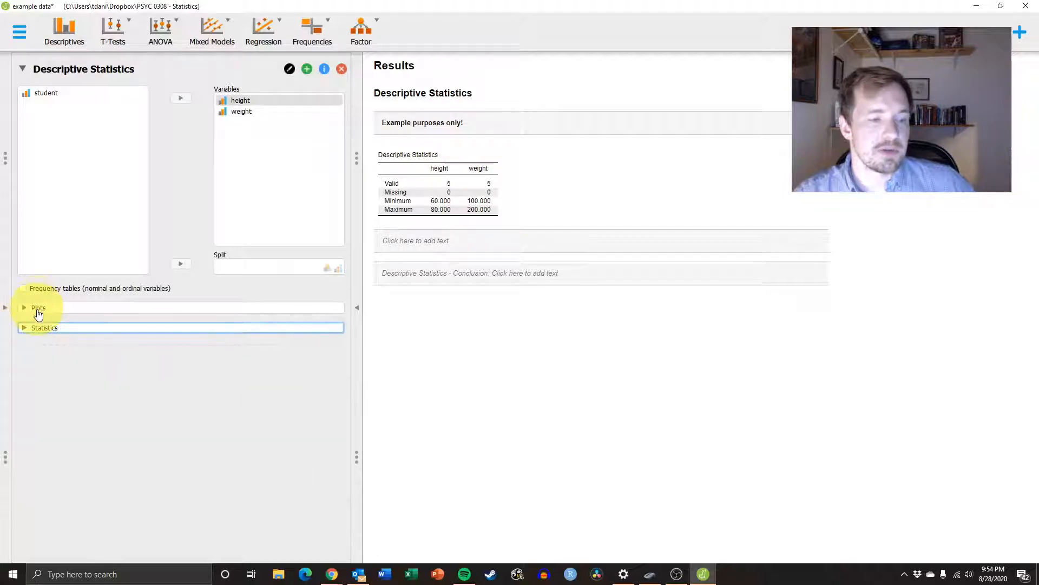
left_click(37, 308)
left_click(47, 352)
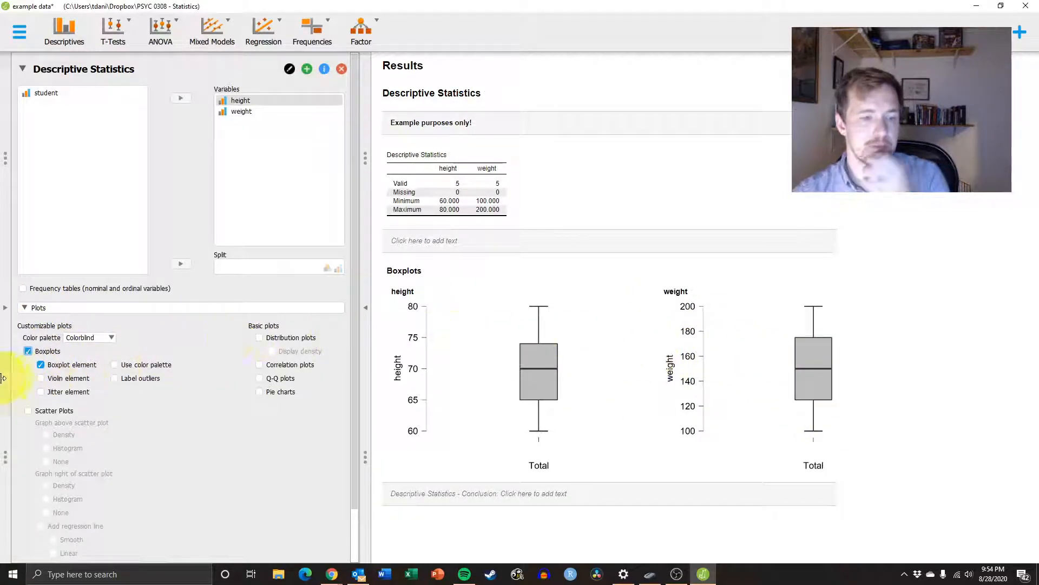
left_click(28, 351)
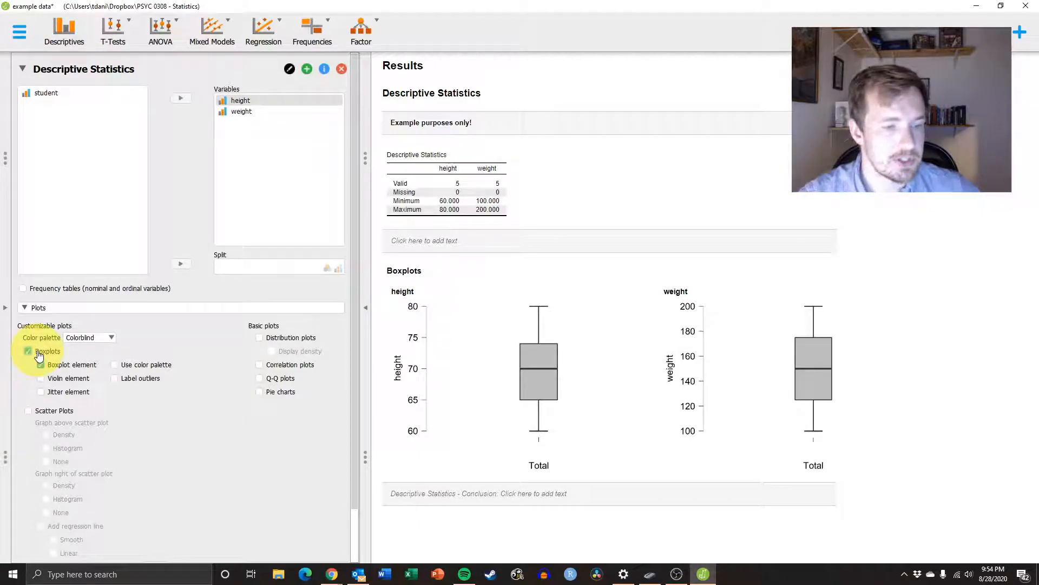
left_click(59, 307)
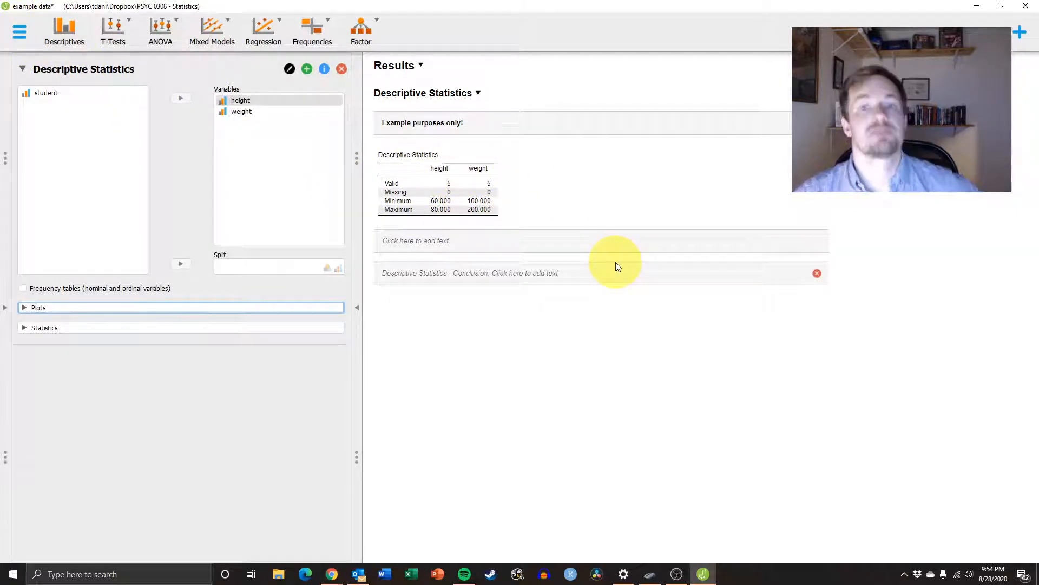
left_click(22, 37)
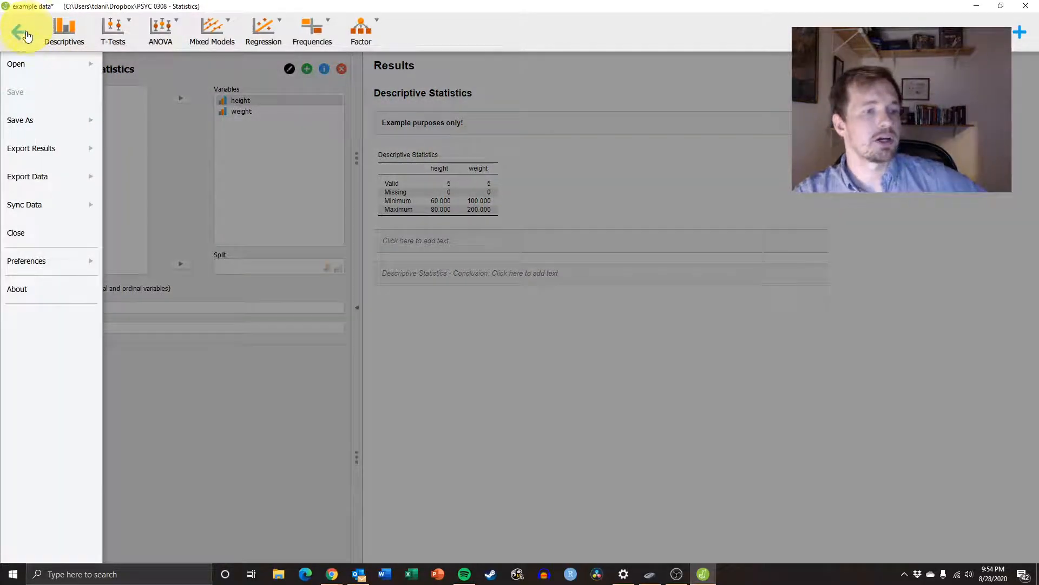
left_click(28, 120)
left_click(54, 154)
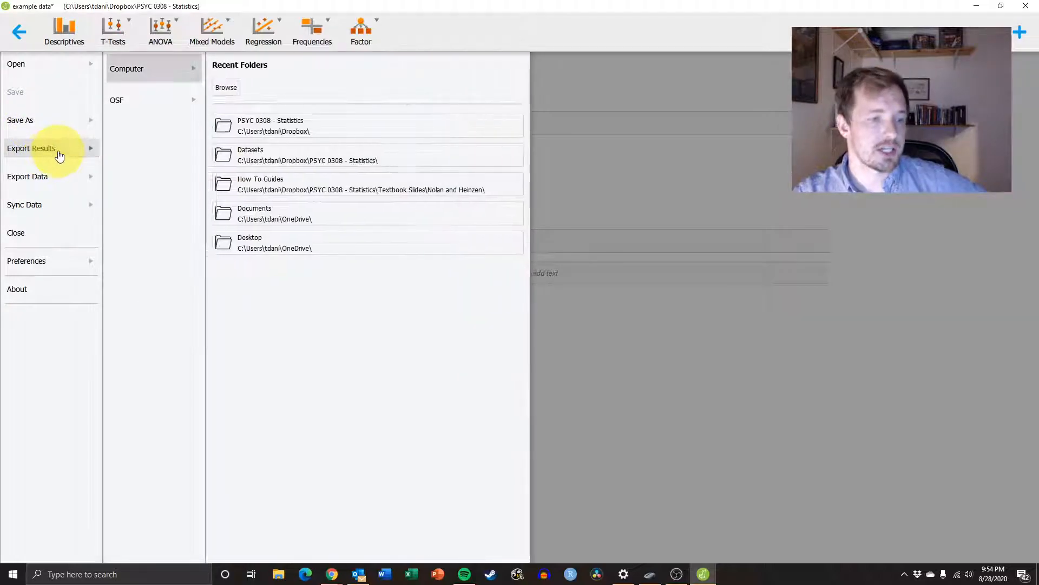
left_click(58, 126)
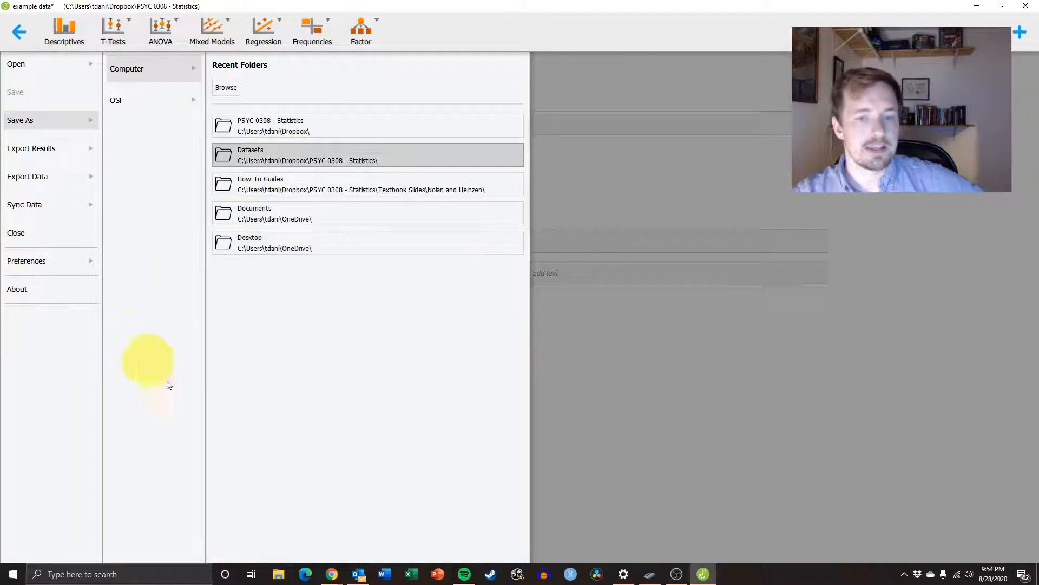
left_click(699, 331)
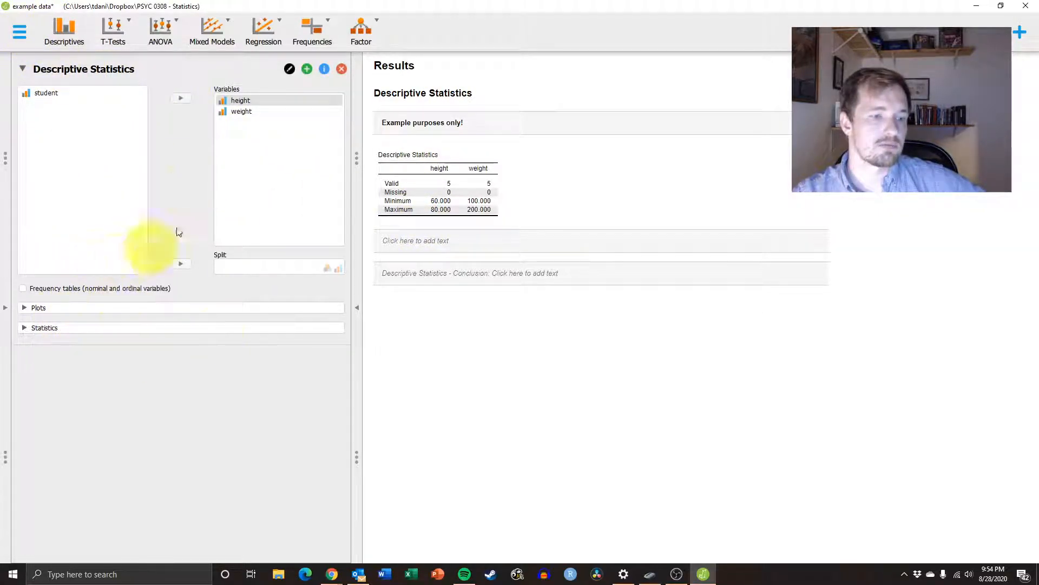
- Export the results as the HTML file example data.html into the PSYC 0308 - Statistics folder
left_click(16, 29)
left_click(57, 156)
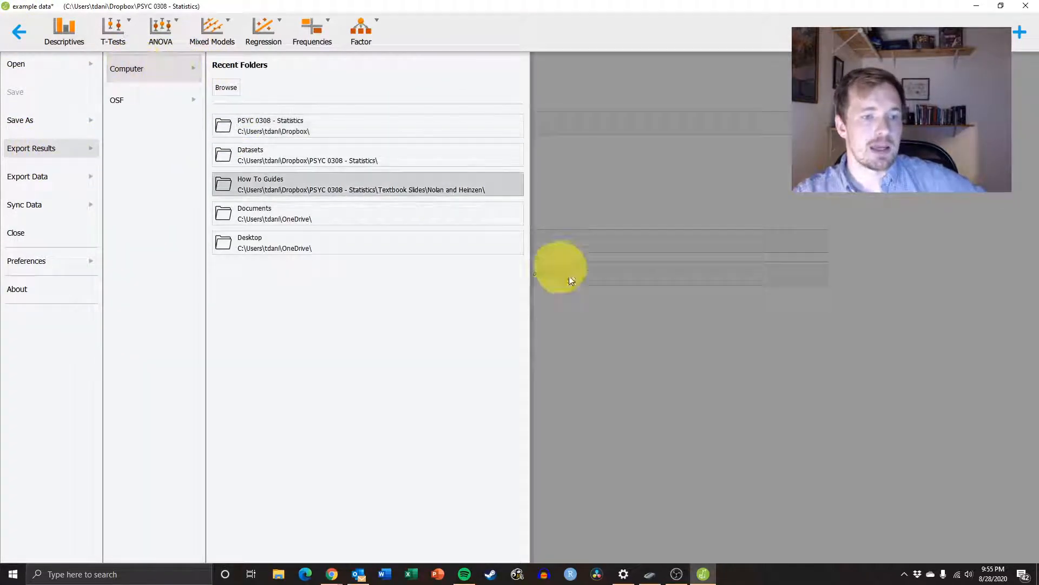
left_click(274, 130)
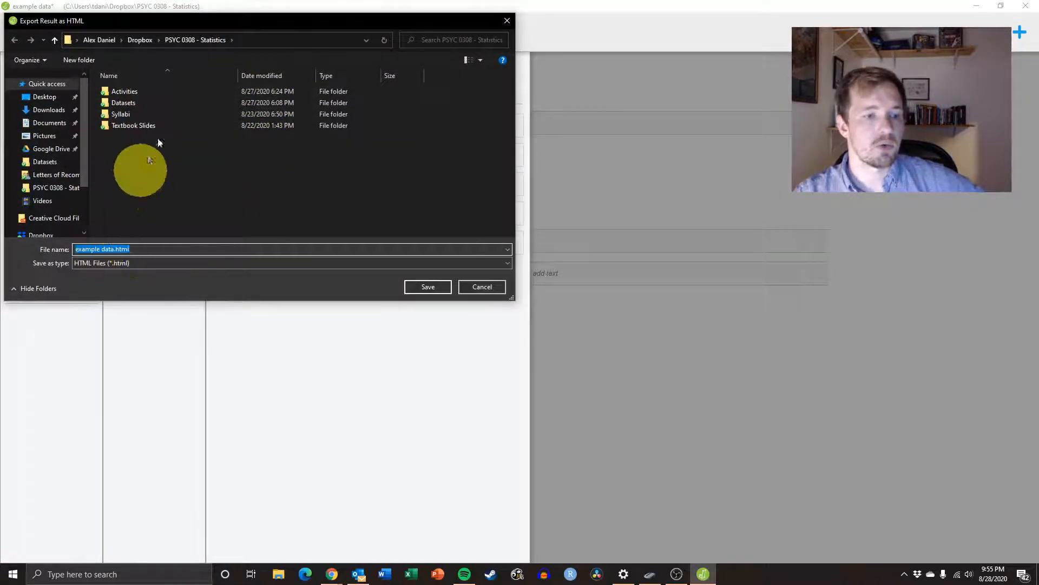
left_click(138, 263)
left_click(108, 270)
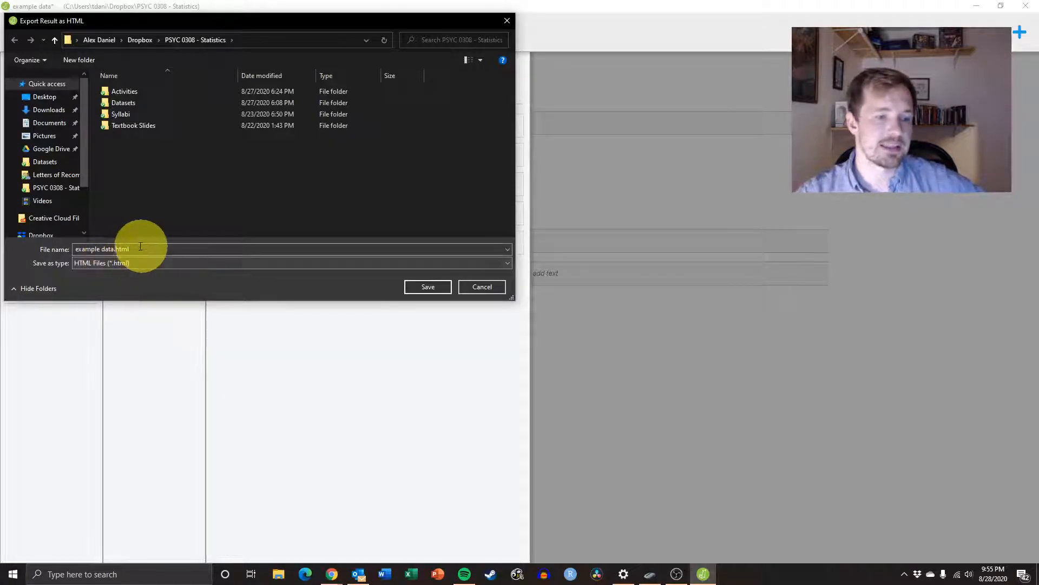
left_click(428, 285)
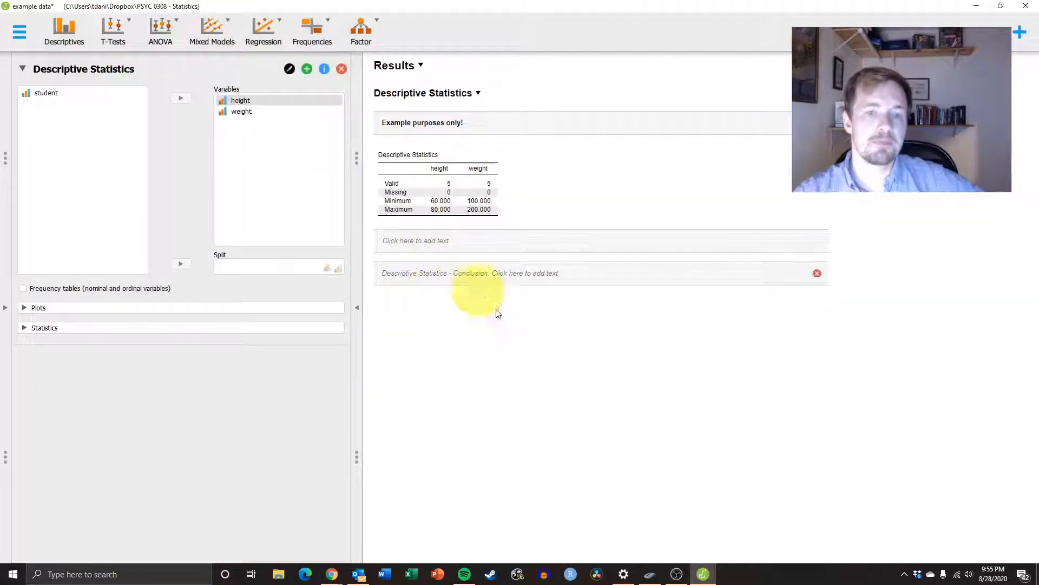
- Close JASP without saving the changes to the example data file
left_click(1026, 6)
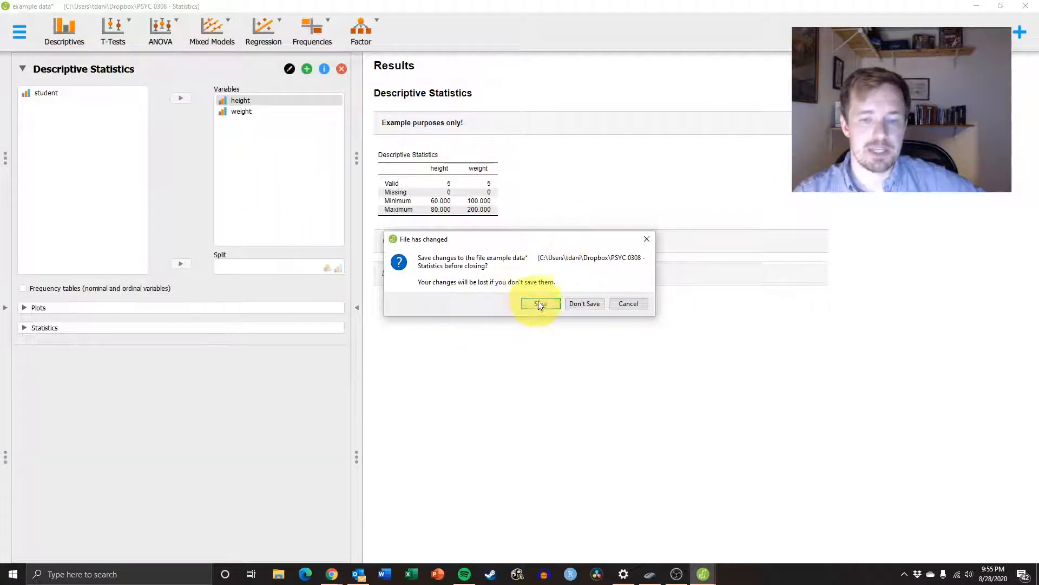
left_click(590, 304)
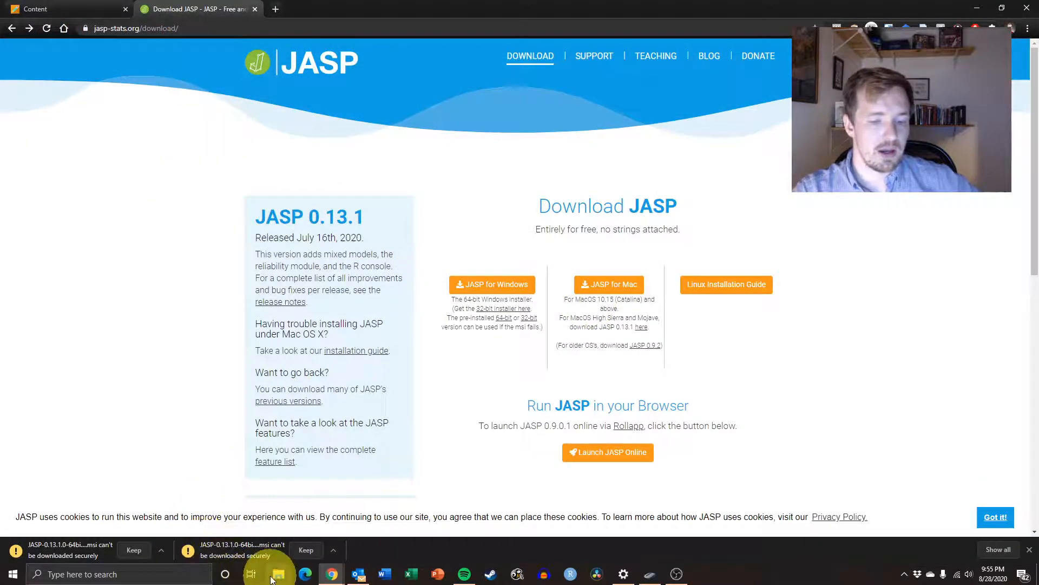
- Switch to File Explorer and open the exported example data.html from the PSYC 0308 - Statistics folder
left_click(276, 572)
left_click(340, 191)
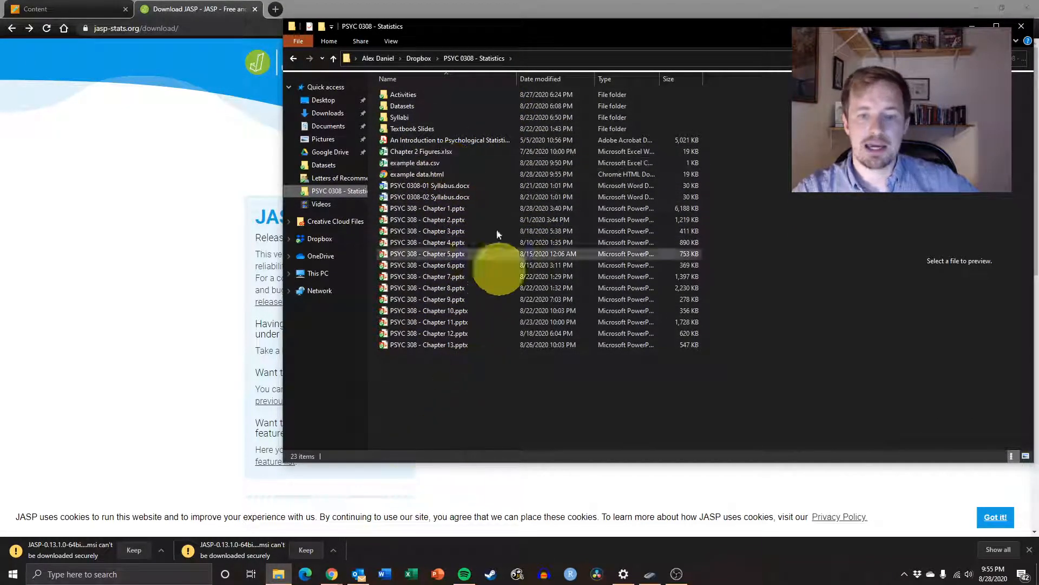
left_click(418, 175)
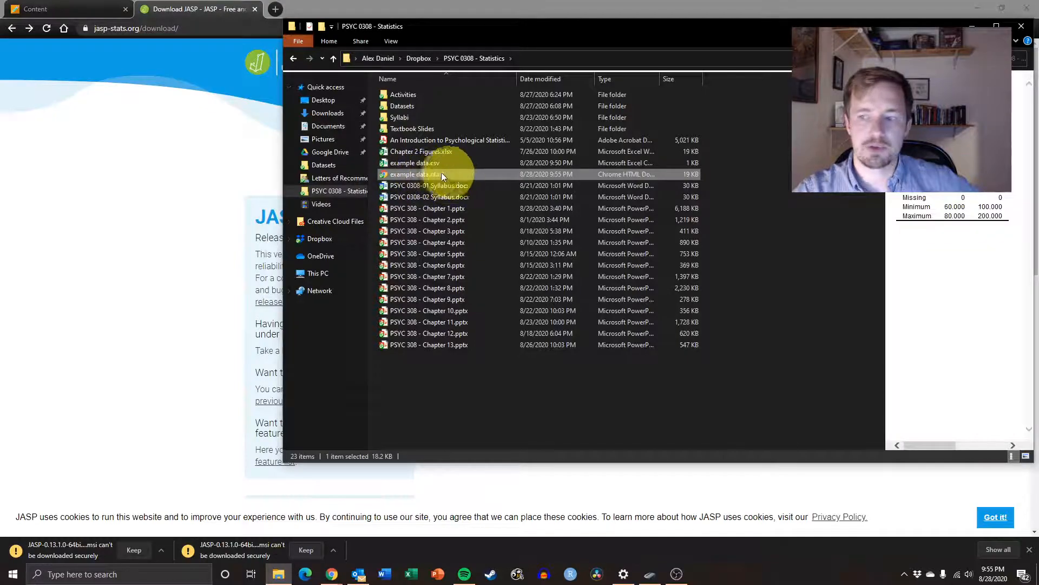
double_click(433, 174)
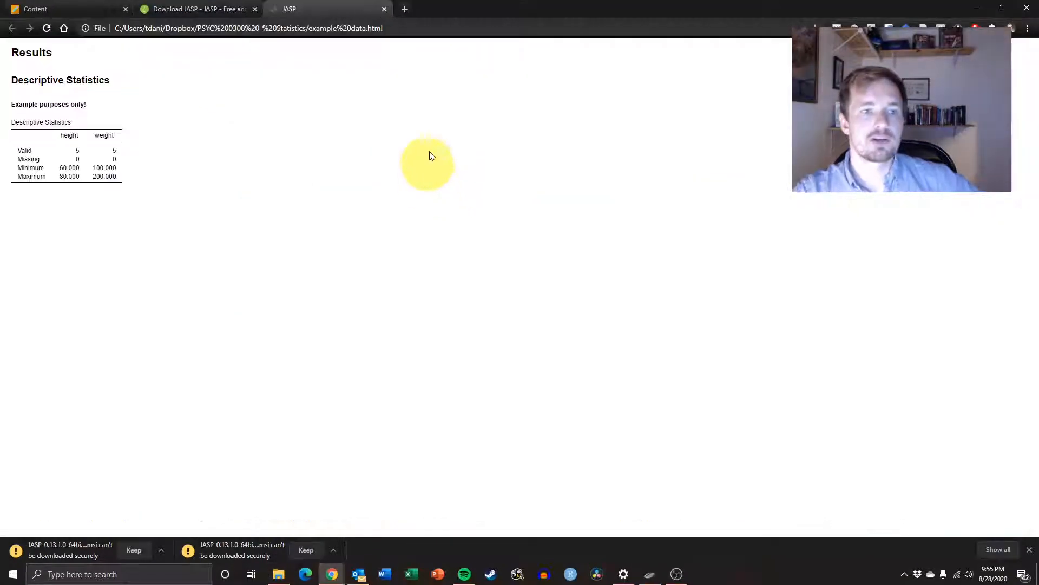